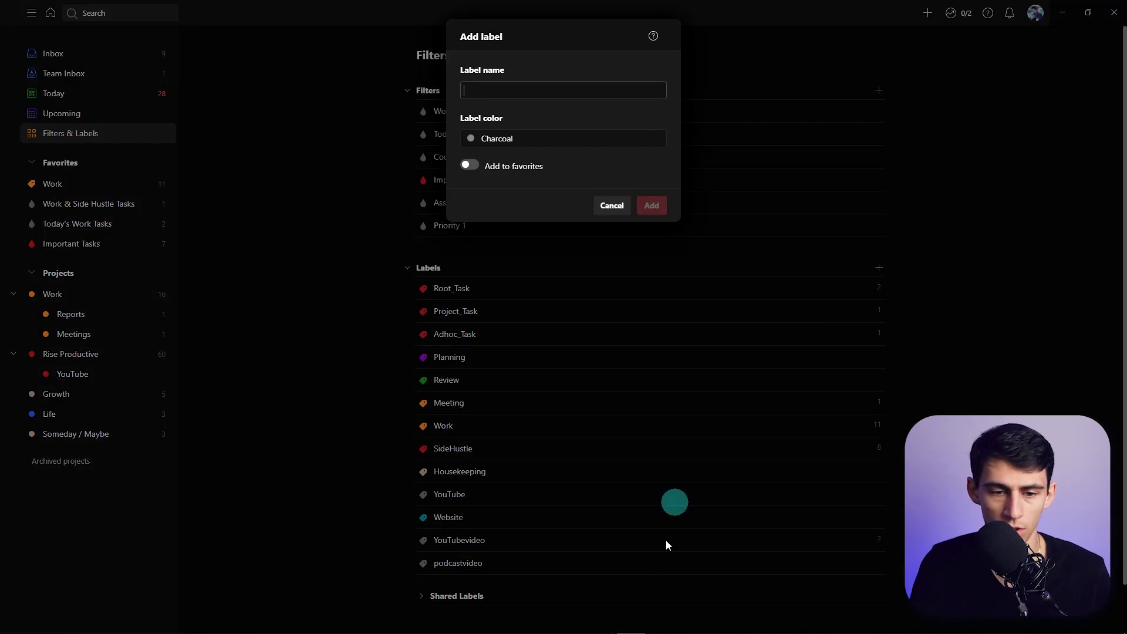
# Step: Look up the Eisenhower matrix reference image
pyautogui.moveTo(572, 627)
pyautogui.moveTo(509, 626)
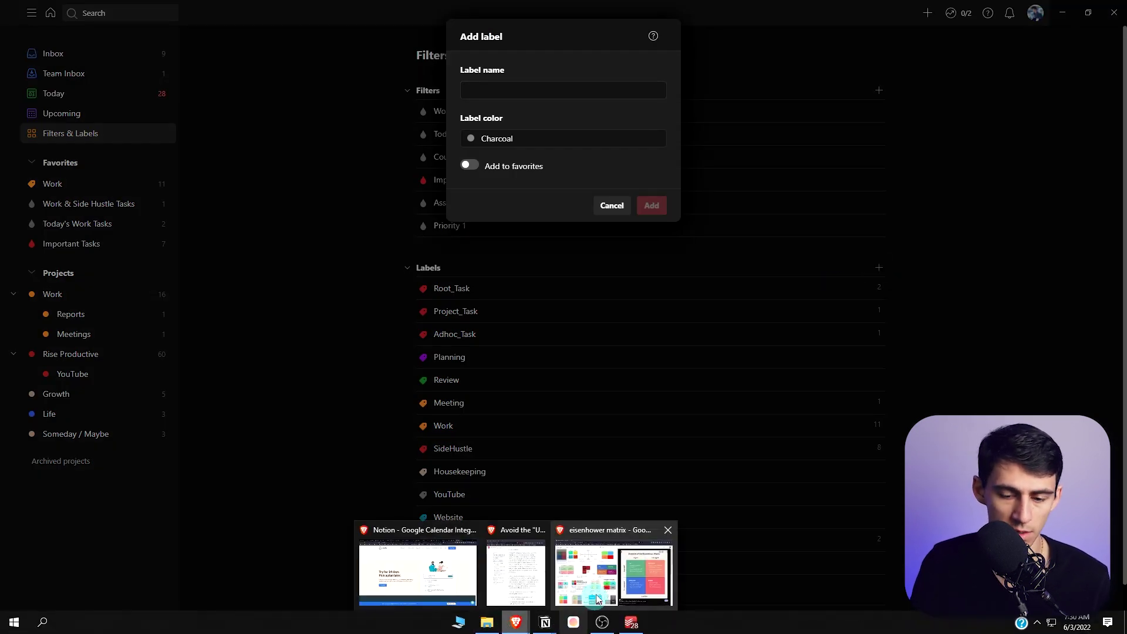
pyautogui.click(616, 572)
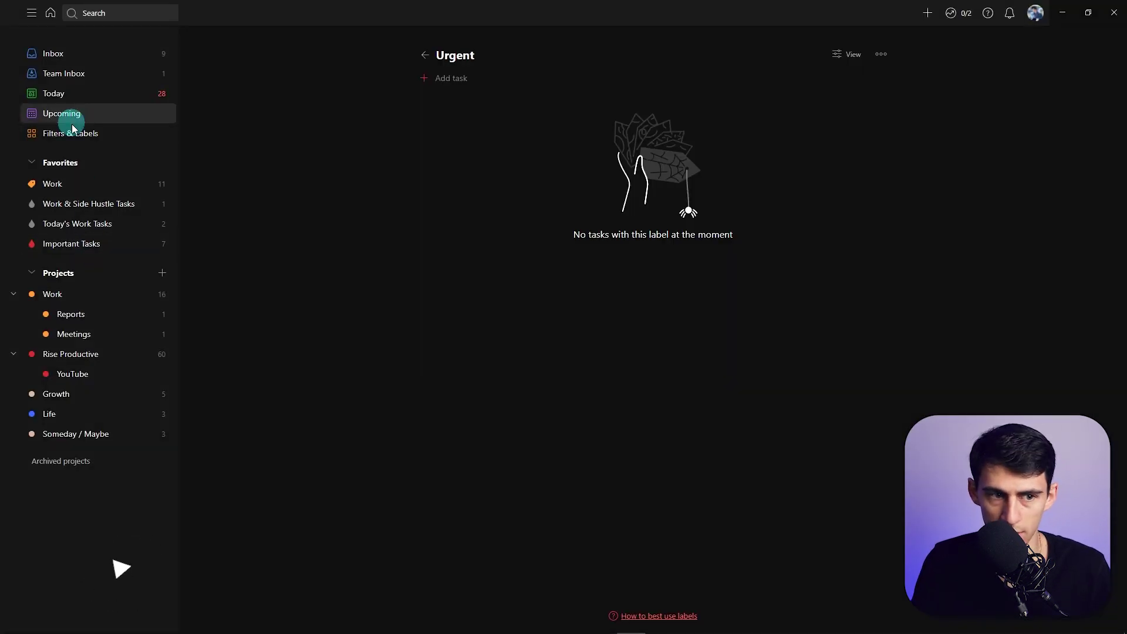
# Step: Add the labels Urgent, Not_Urgent, Important and Not_Important in Filters & Labels
pyautogui.click(78, 139)
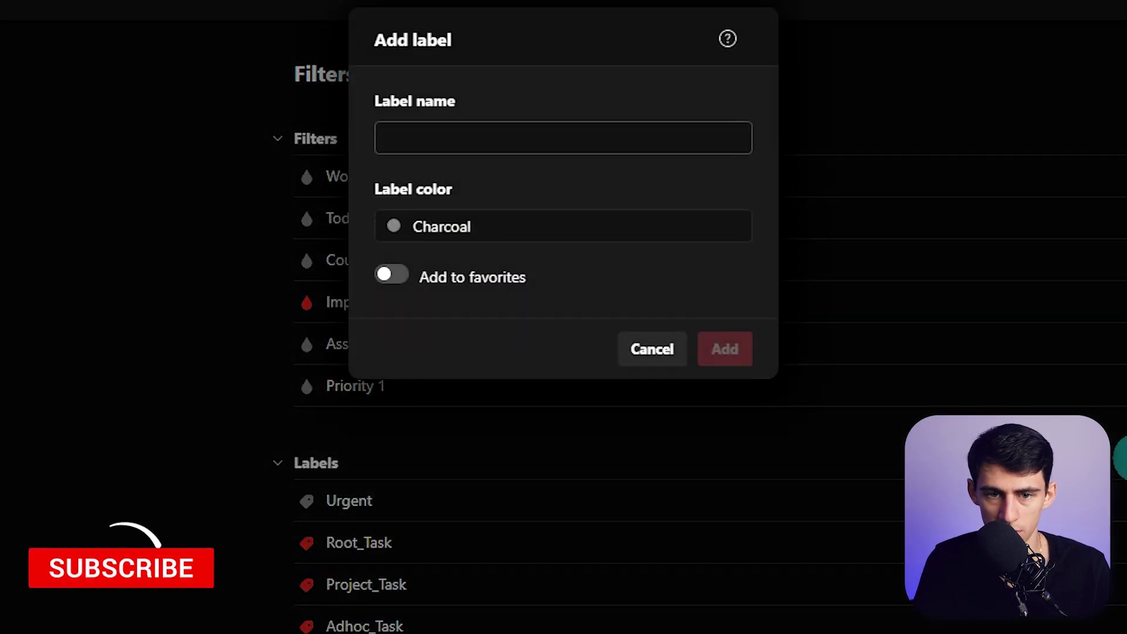
pyautogui.write('Not Ur')
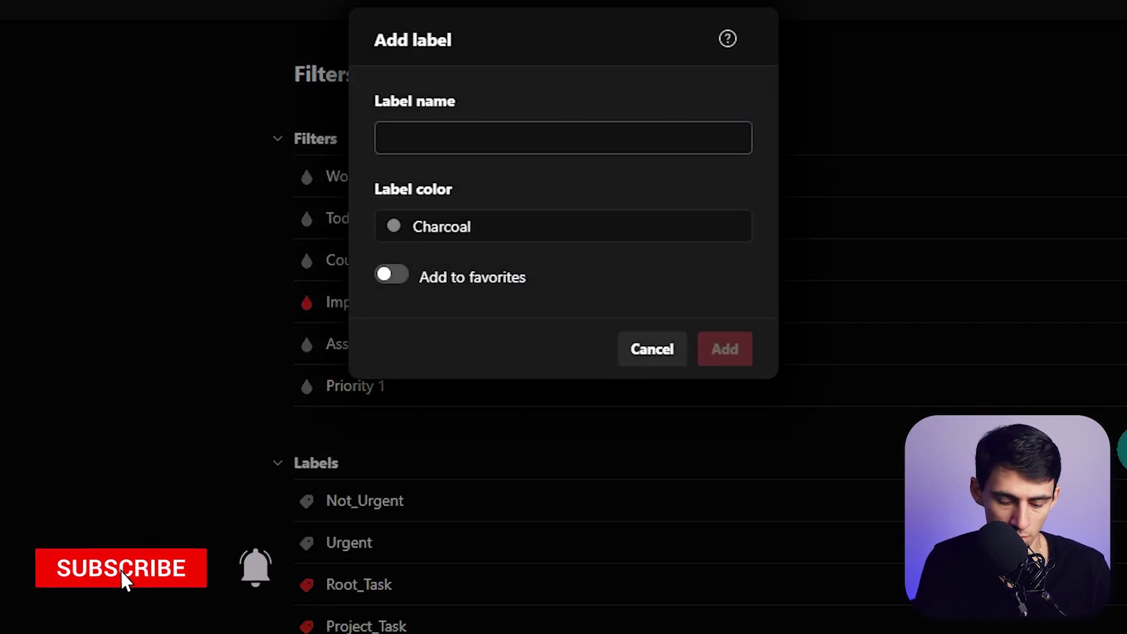
pyautogui.write('Imp')
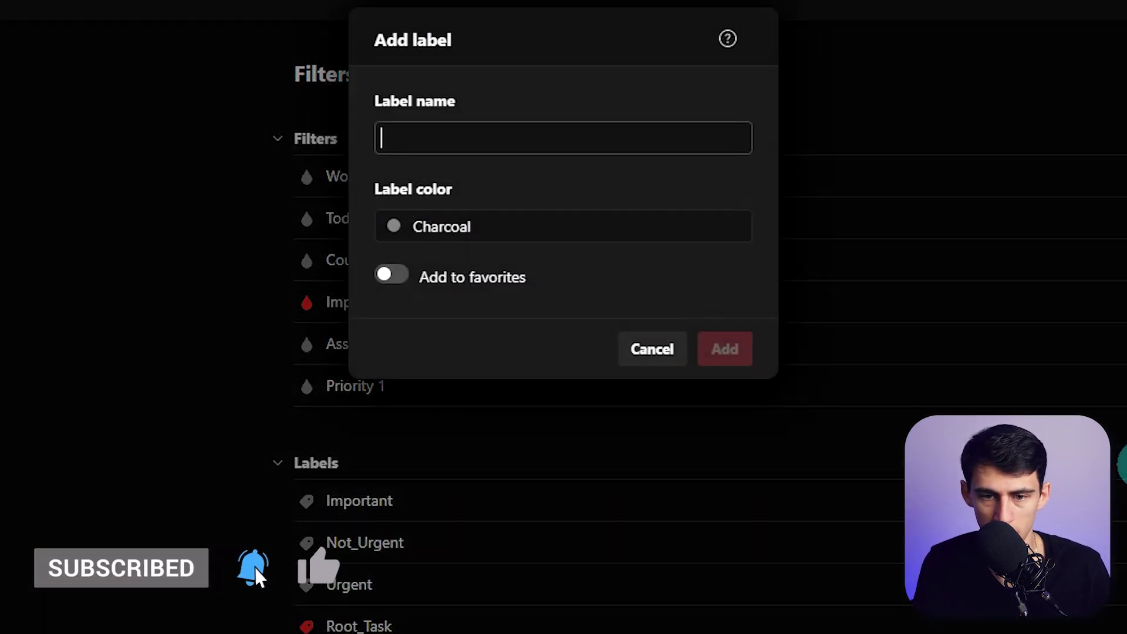
pyautogui.write('Not')
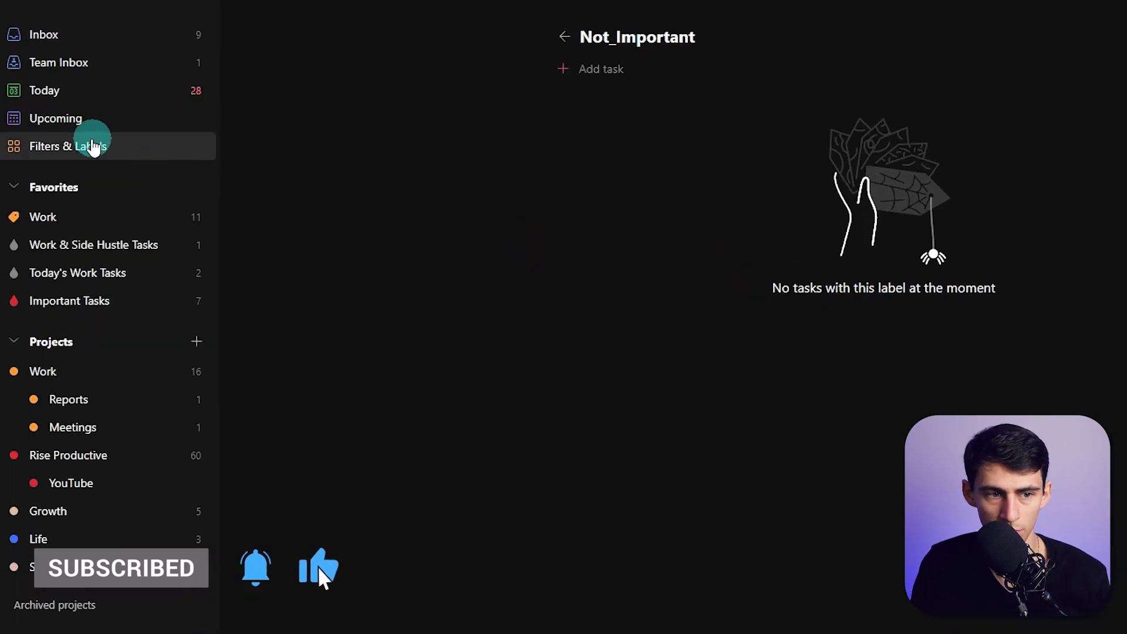
pyautogui.click(93, 147)
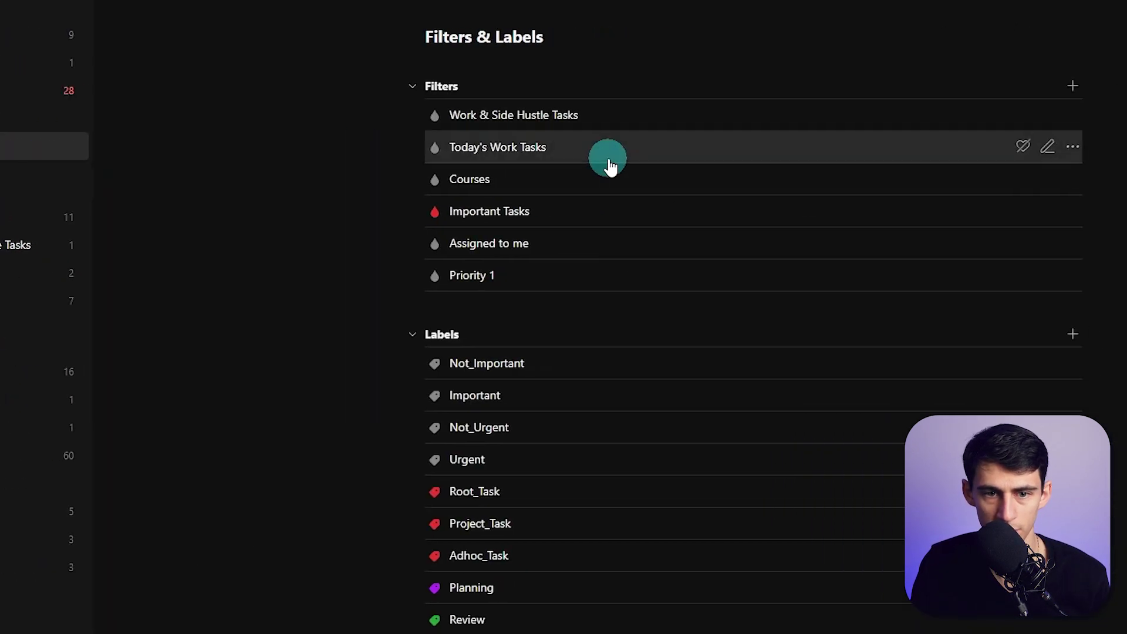
pyautogui.click(916, 68)
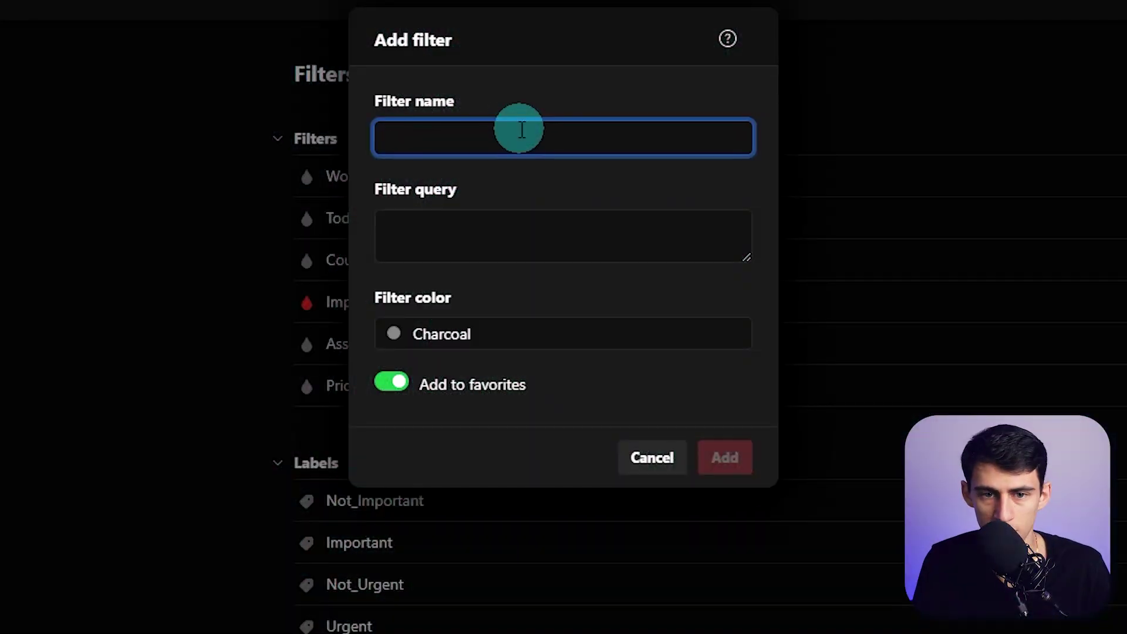
pyautogui.write('Do It - (Q')
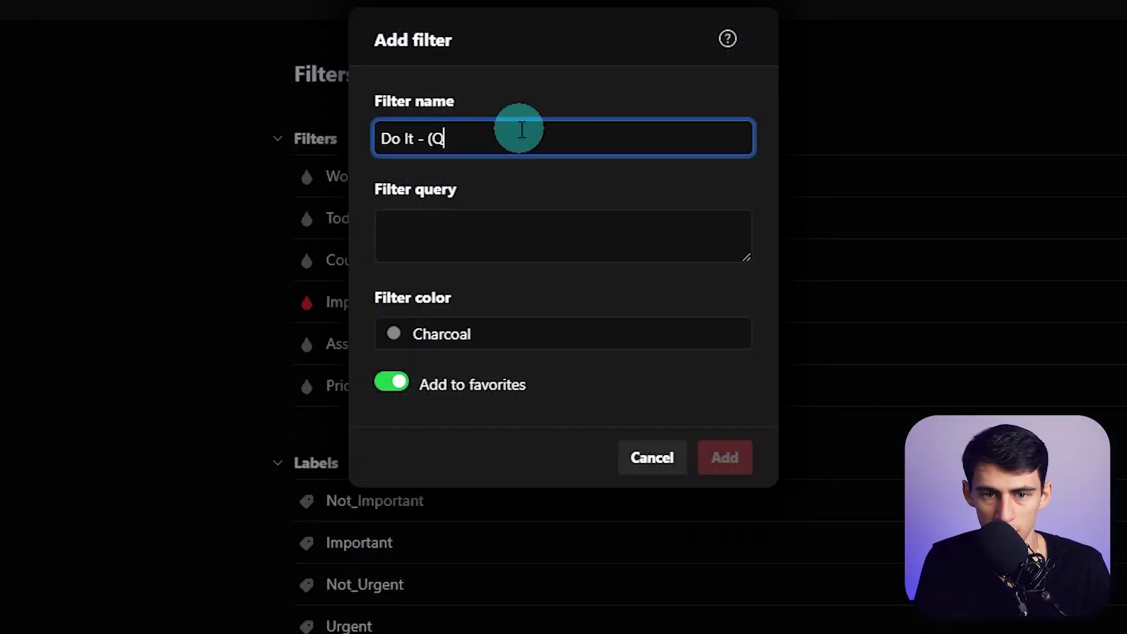
pyautogui.write('1)')
pyautogui.moveTo(377, 128); pyautogui.dragTo(410, 145)
pyautogui.click(423, 228)
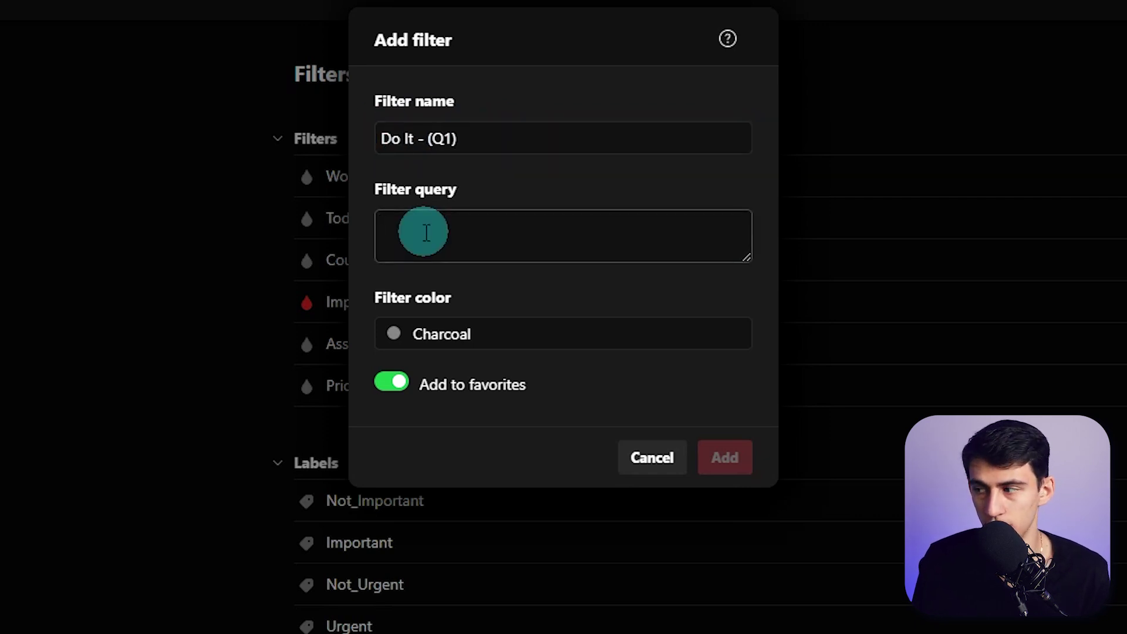
pyautogui.write('@')
pyautogui.press('BackSpace')
pyautogui.write('@urgent | @important')
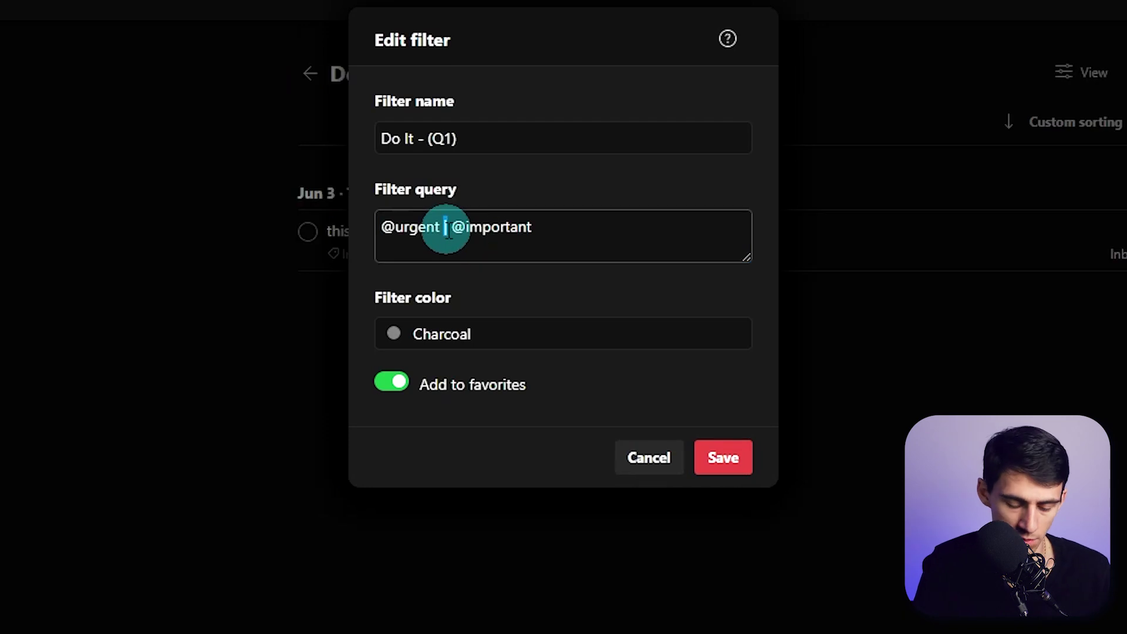
pyautogui.write('&')
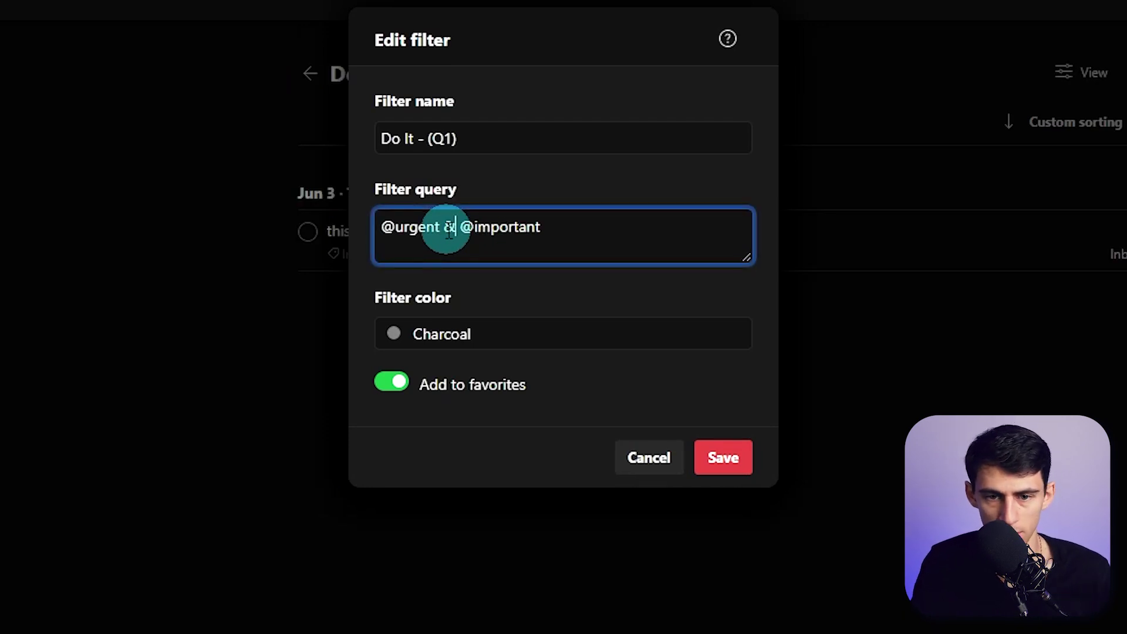
pyautogui.click(751, 457)
pyautogui.click(69, 54)
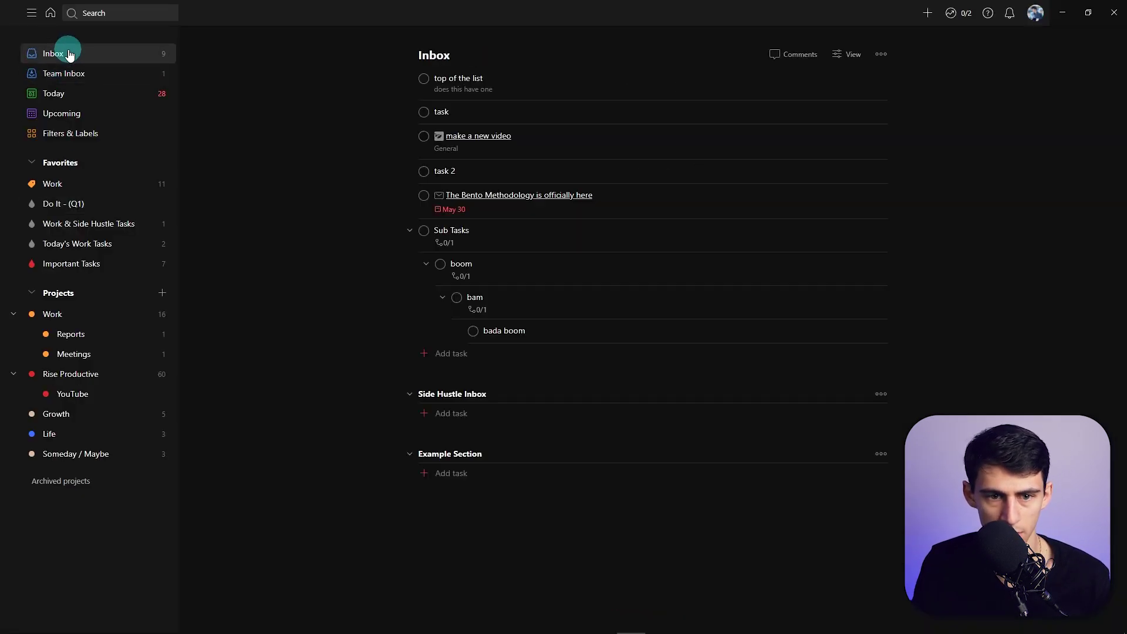
pyautogui.click(451, 353)
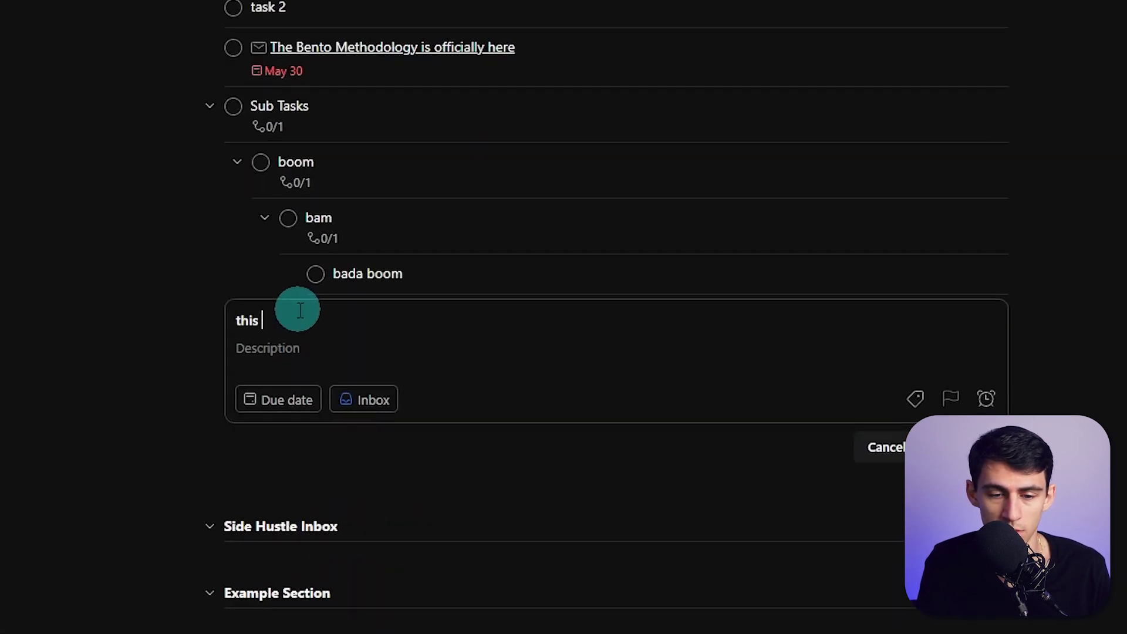
pyautogui.write('this is @ur')
pyautogui.press('Return')
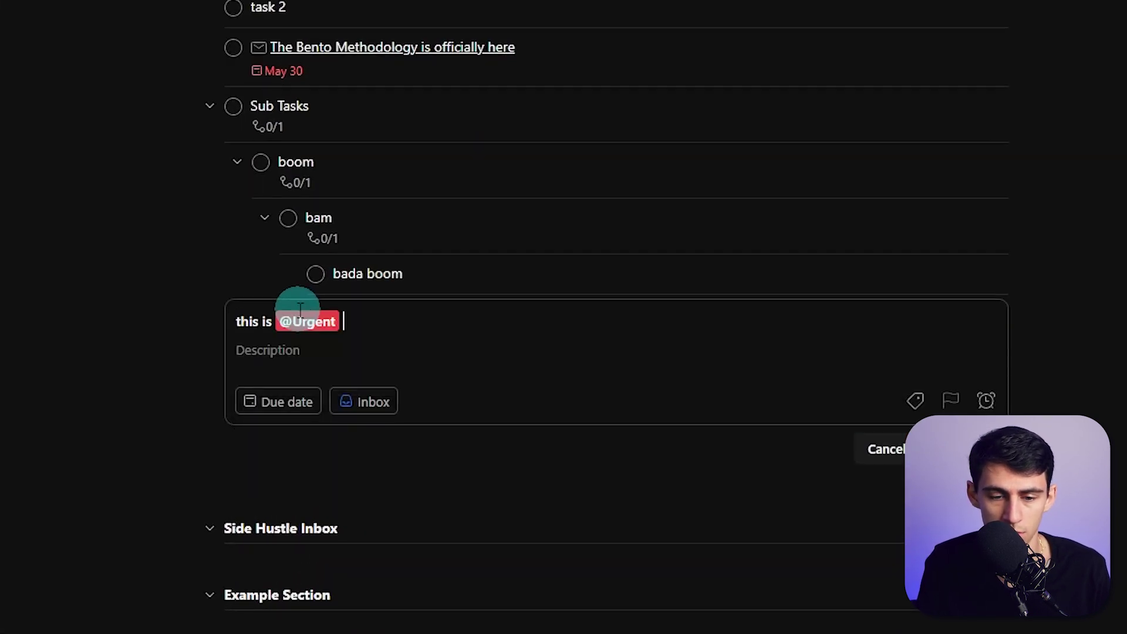
pyautogui.write('and @imp')
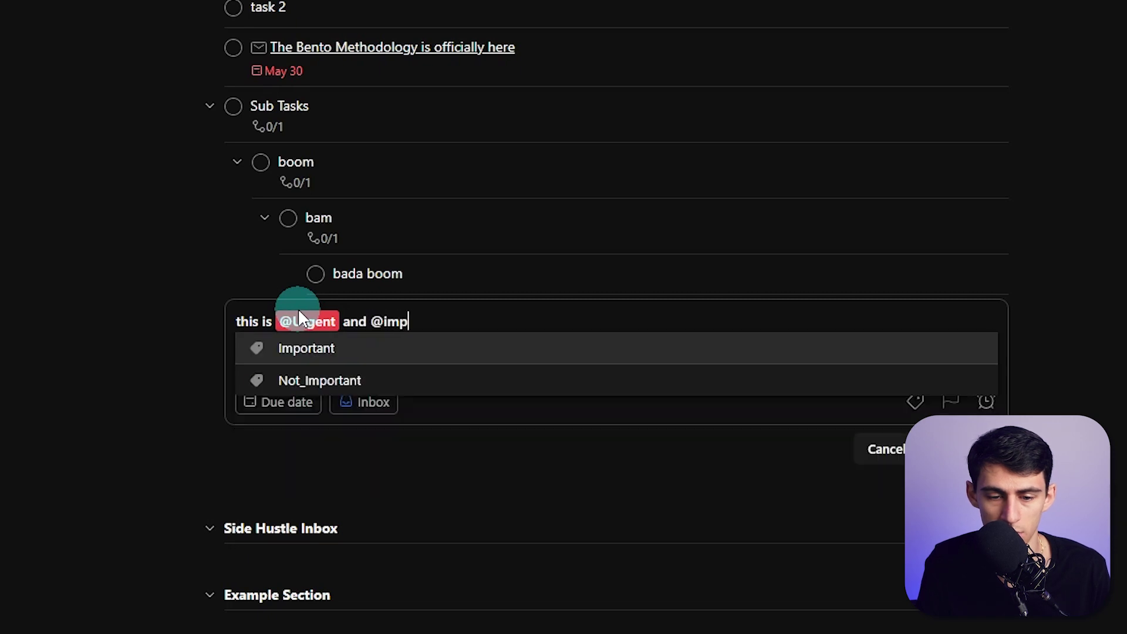
pyautogui.press('Return')
pyautogui.press('Return')
pyautogui.click(83, 203)
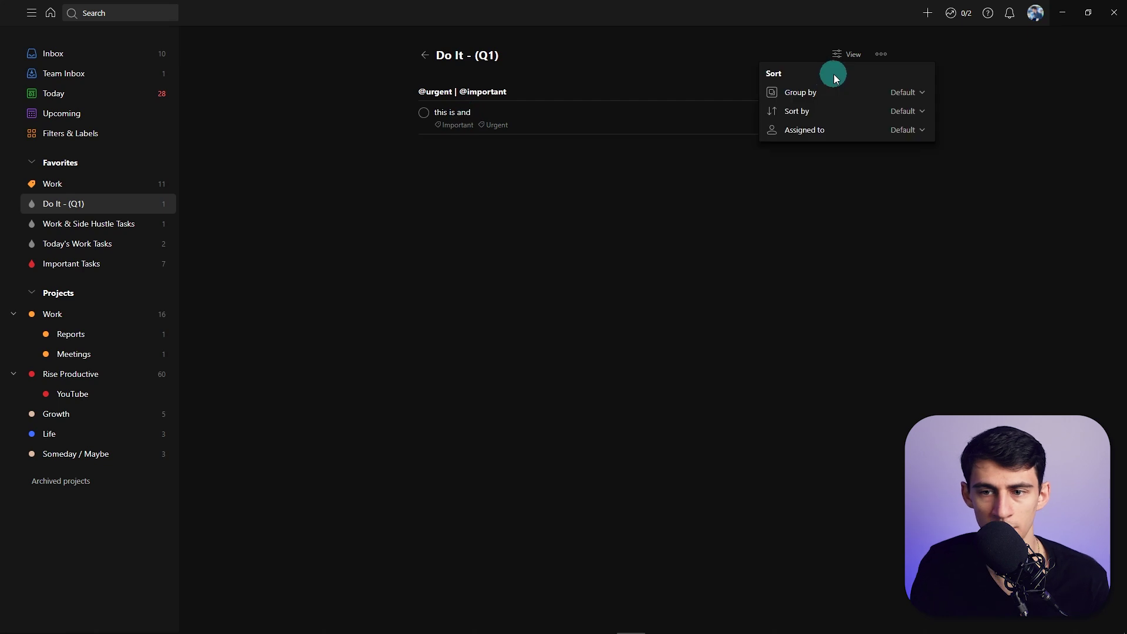
# Step: Try grouping and sorting the Do It - (Q1) tasks by due date
pyautogui.click(846, 54)
pyautogui.click(818, 97)
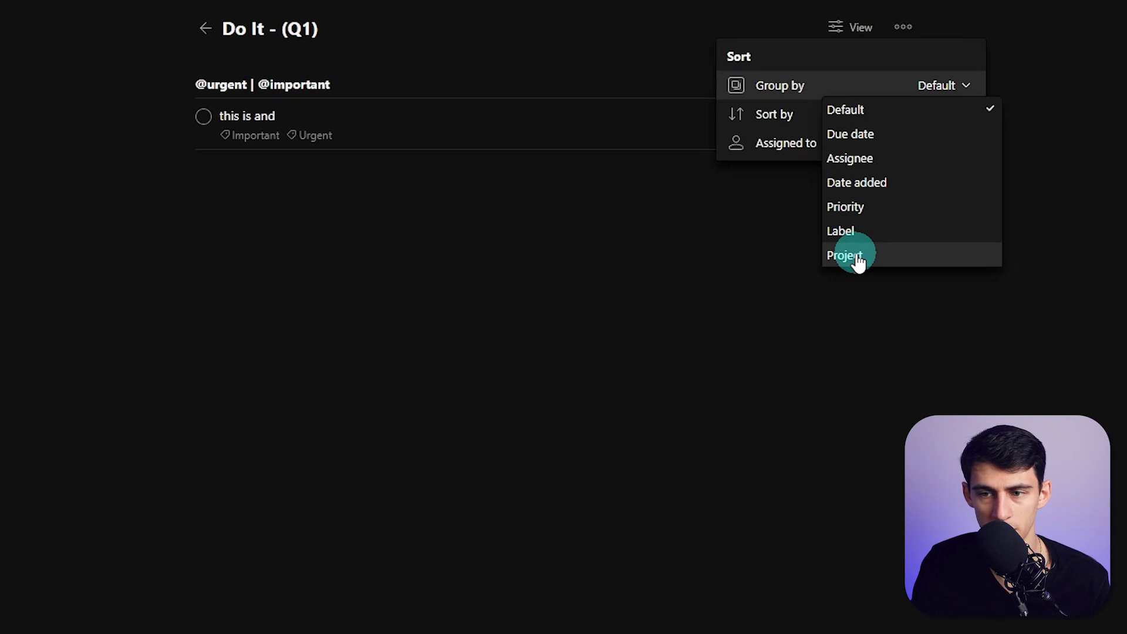
pyautogui.click(848, 137)
pyautogui.click(408, 213)
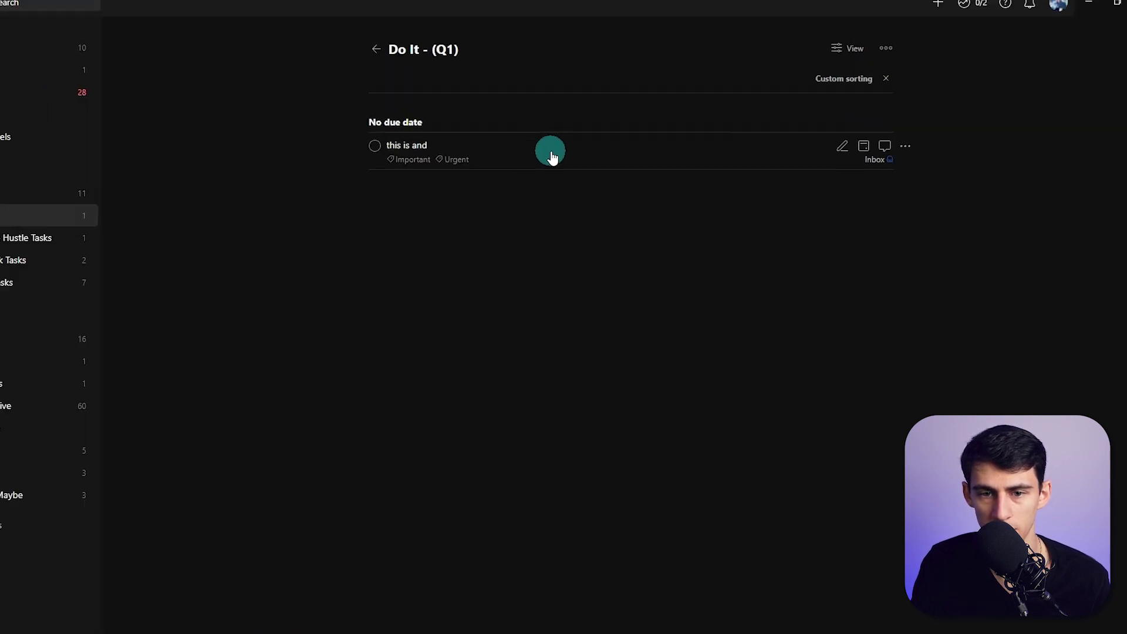
pyautogui.click(552, 155)
pyautogui.click(450, 64)
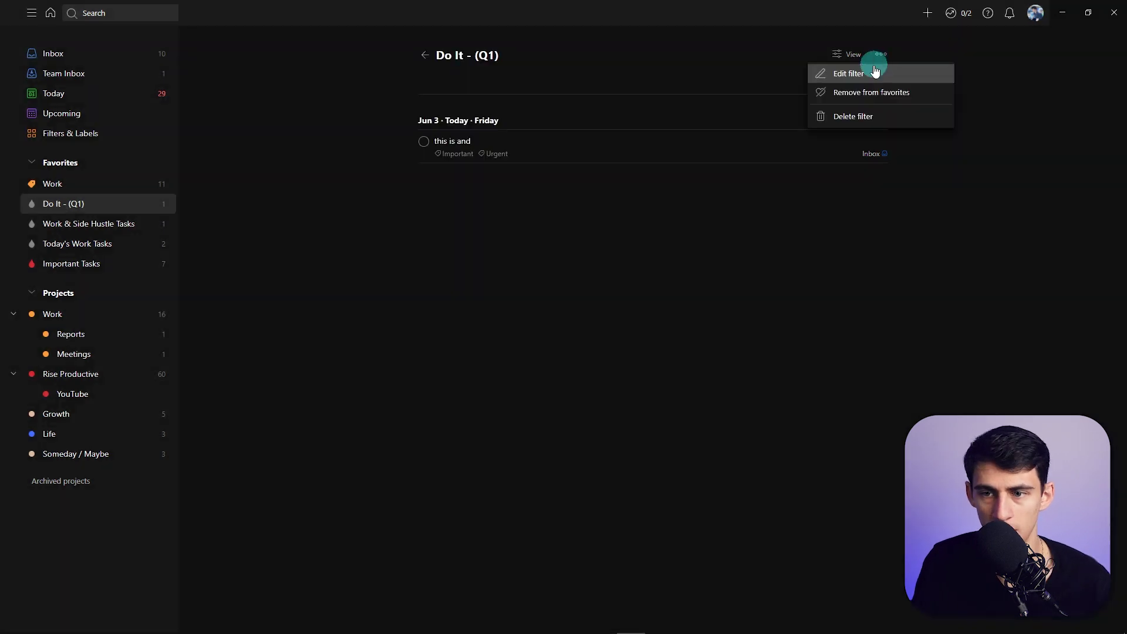
pyautogui.click(828, 99)
pyautogui.click(848, 54)
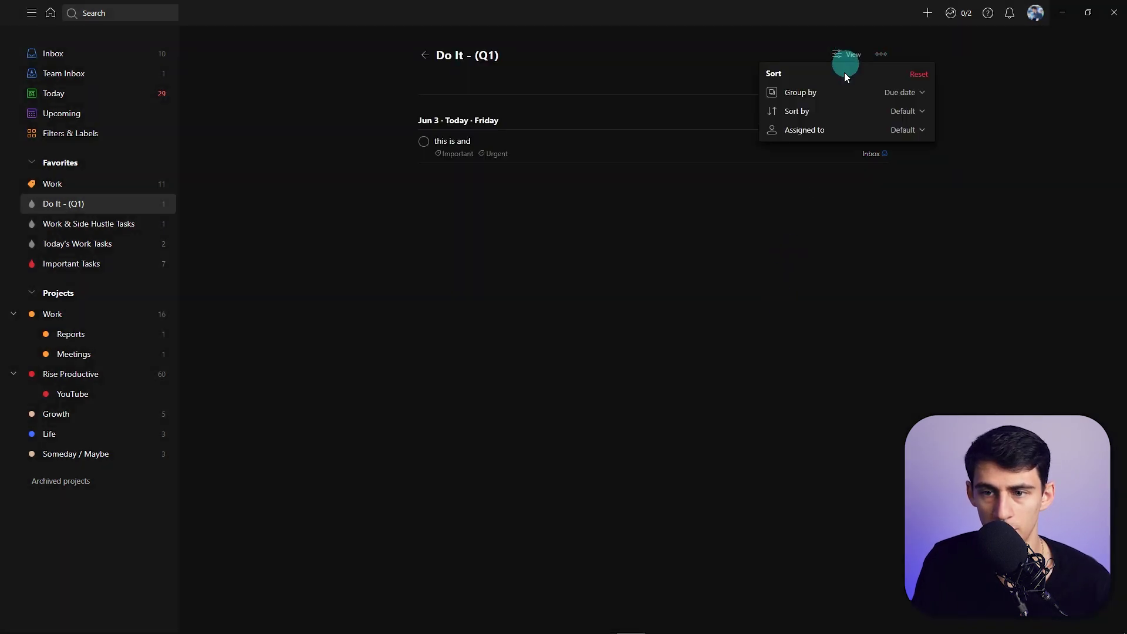
pyautogui.click(830, 111)
pyautogui.click(850, 174)
pyautogui.click(693, 274)
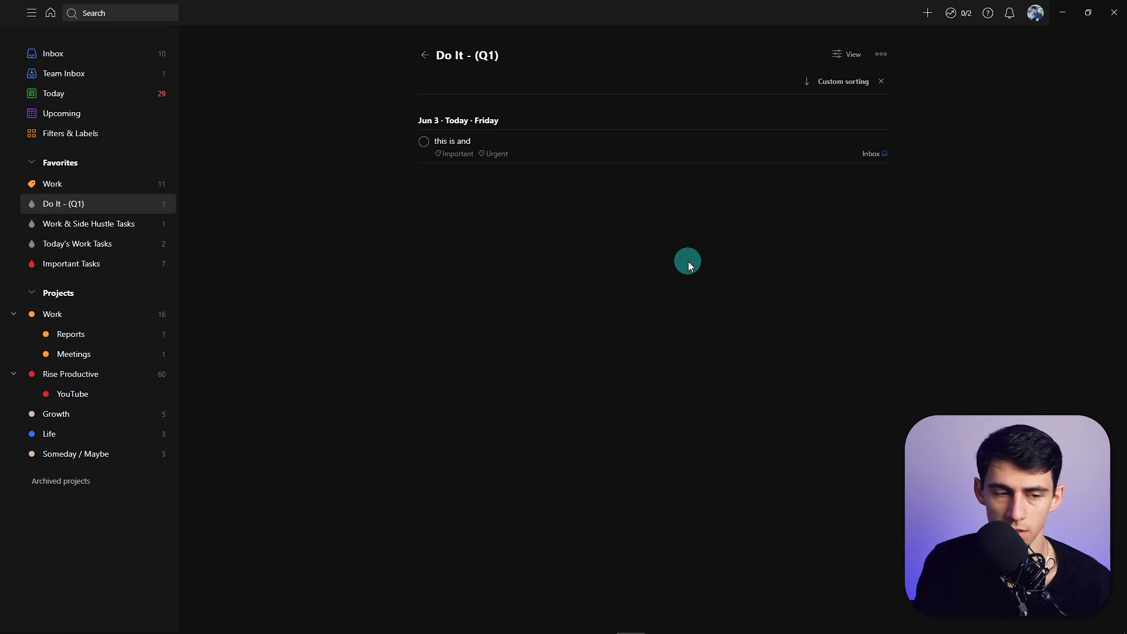
# Step: Group the tasks by Project, reset grouping to Default, and return to Filters & Labels
pyautogui.click(846, 54)
pyautogui.click(840, 92)
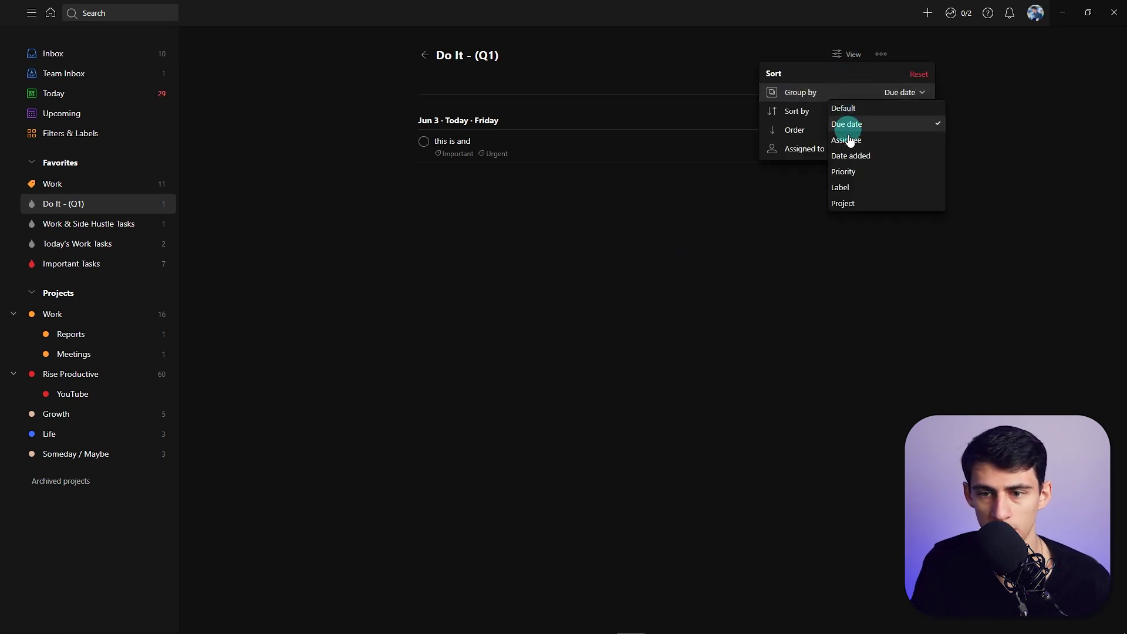
pyautogui.click(844, 203)
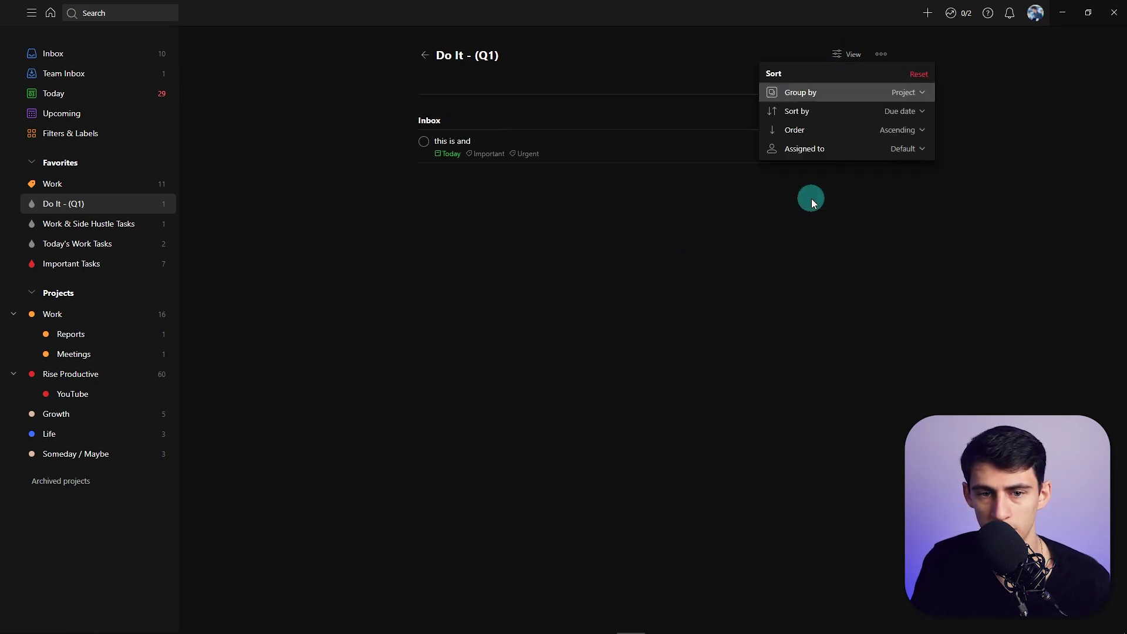
pyautogui.click(806, 94)
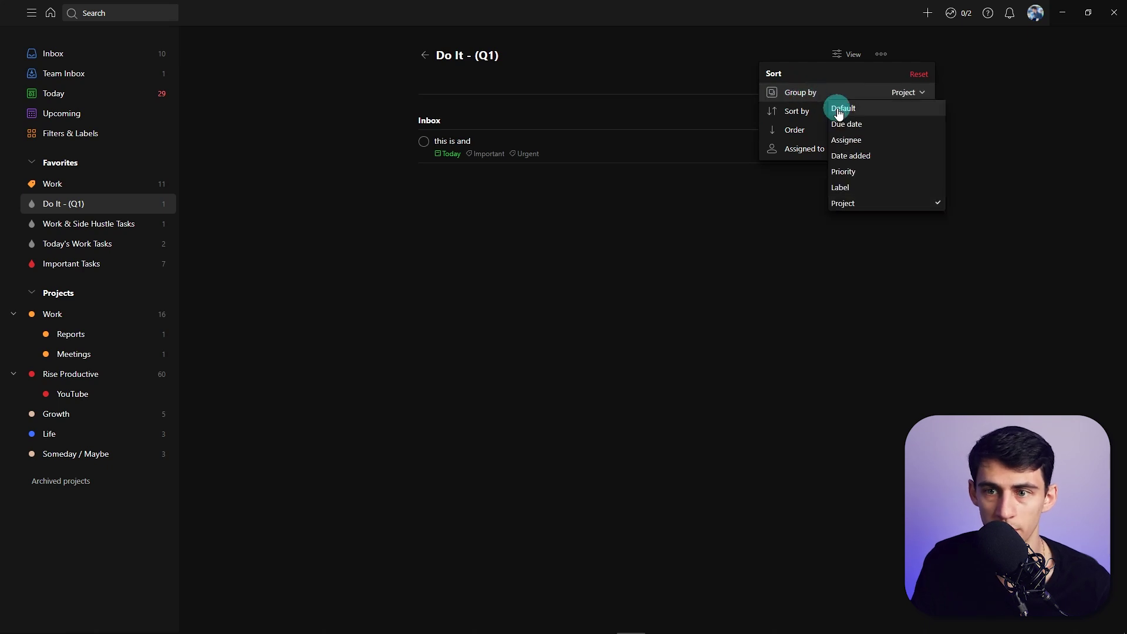
pyautogui.click(838, 111)
pyautogui.click(65, 133)
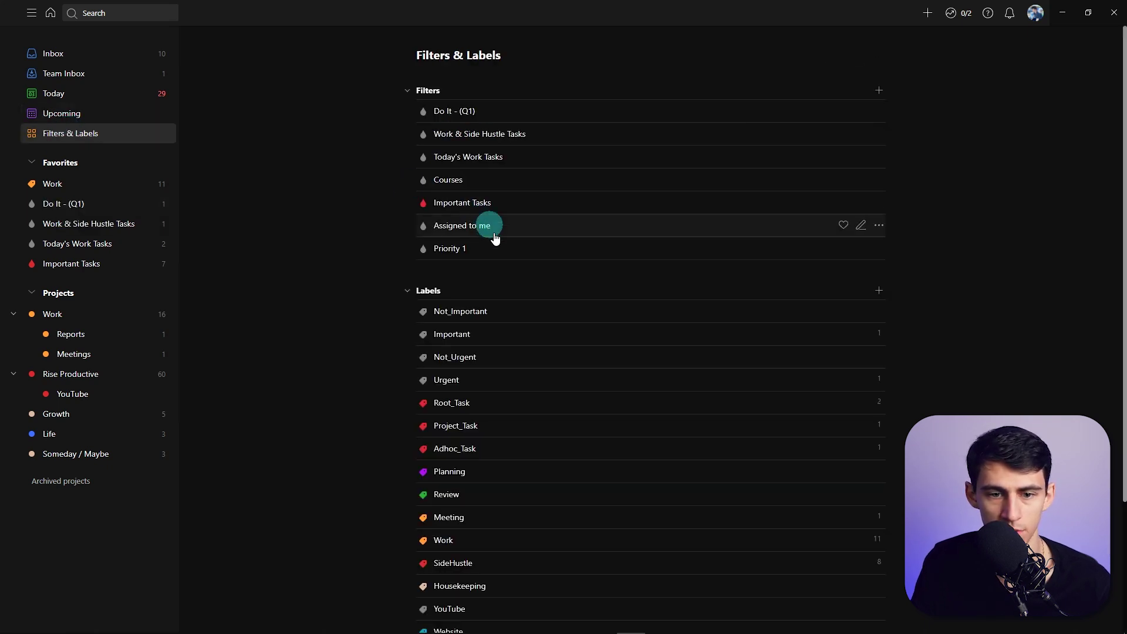
pyautogui.click(877, 111)
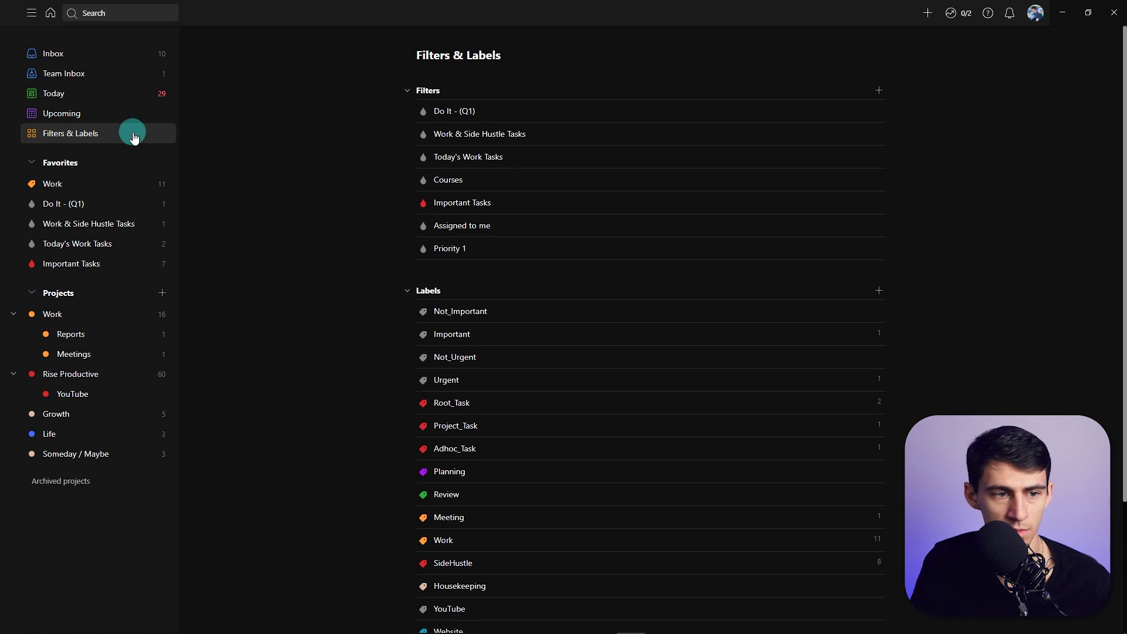
pyautogui.click(879, 90)
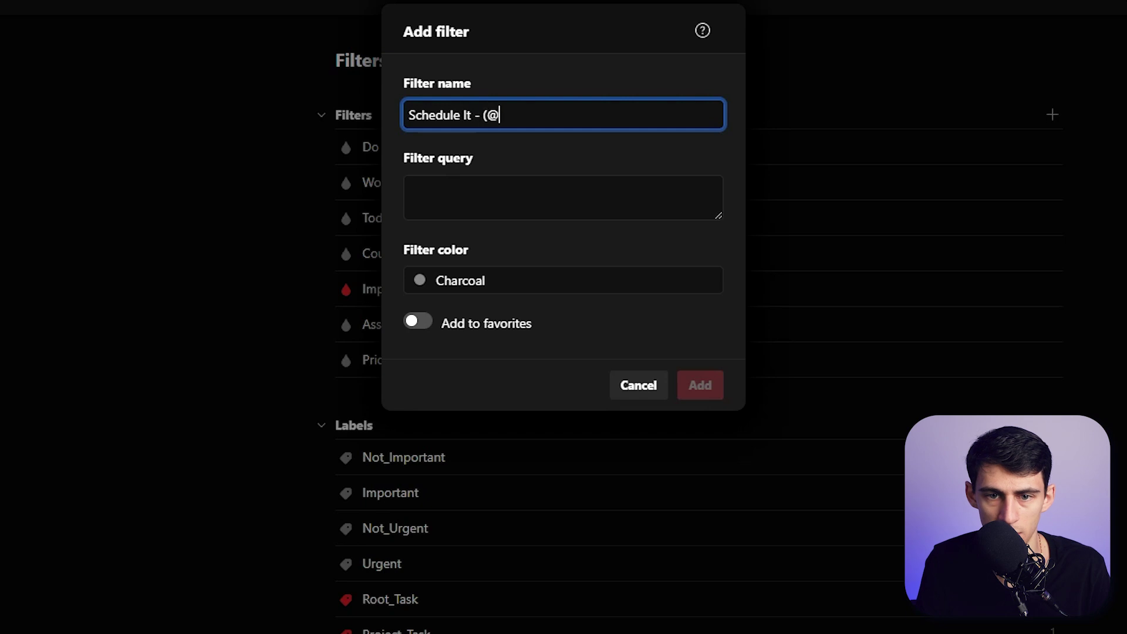
pyautogui.click(409, 189)
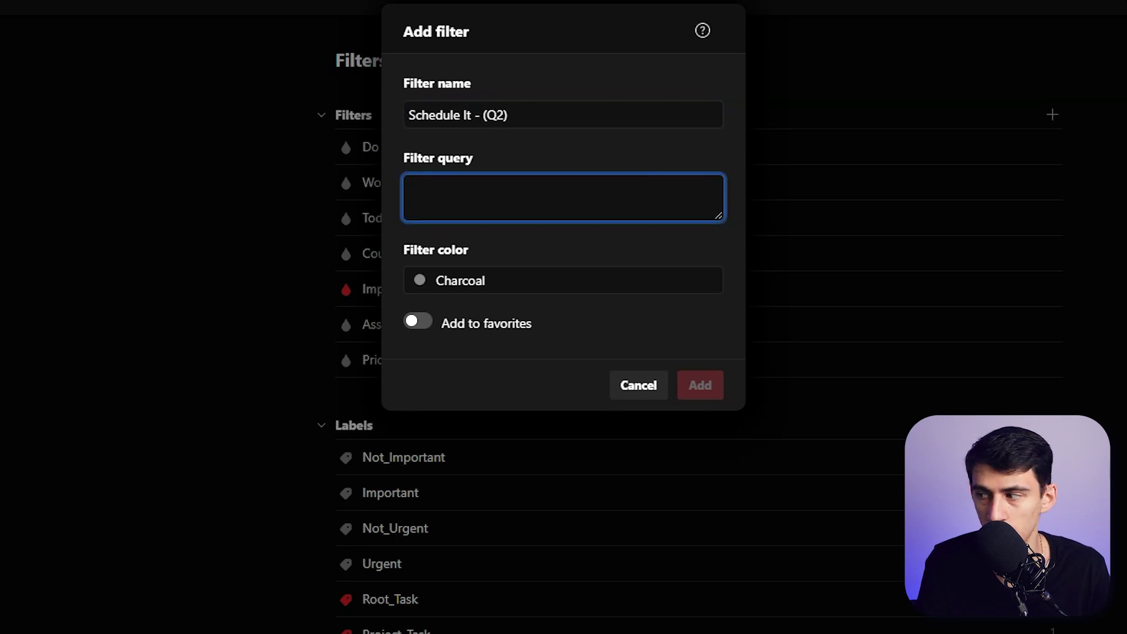
pyautogui.click(485, 188)
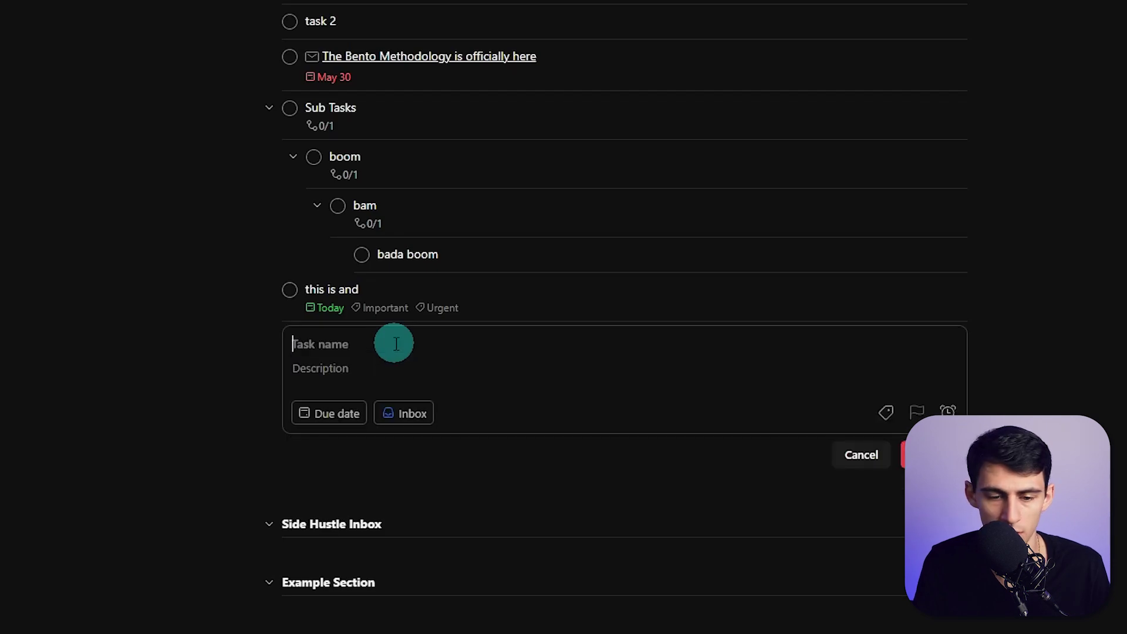
# Step: Add an Inbox task labelled Not_Urgent and Important, then drag Do It - (Q1) above Schedule It - (Q2)
pyautogui.write('@not')
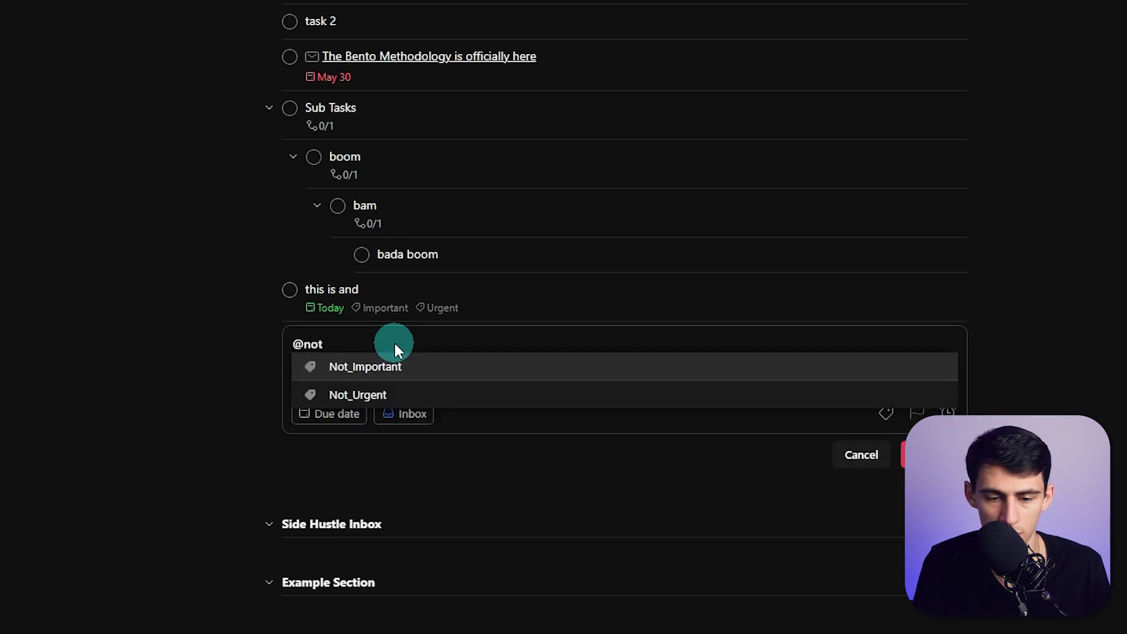
pyautogui.press('Down')
pyautogui.press('Return')
pyautogui.write('and @imp')
pyautogui.press('Return')
pyautogui.press('Return')
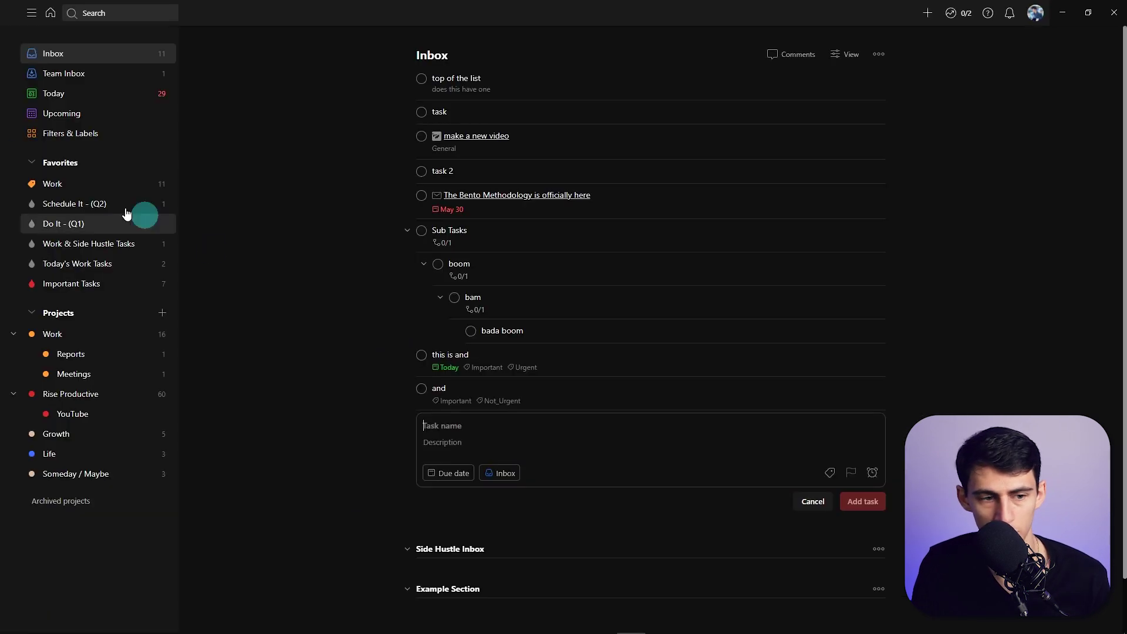
pyautogui.click(88, 204)
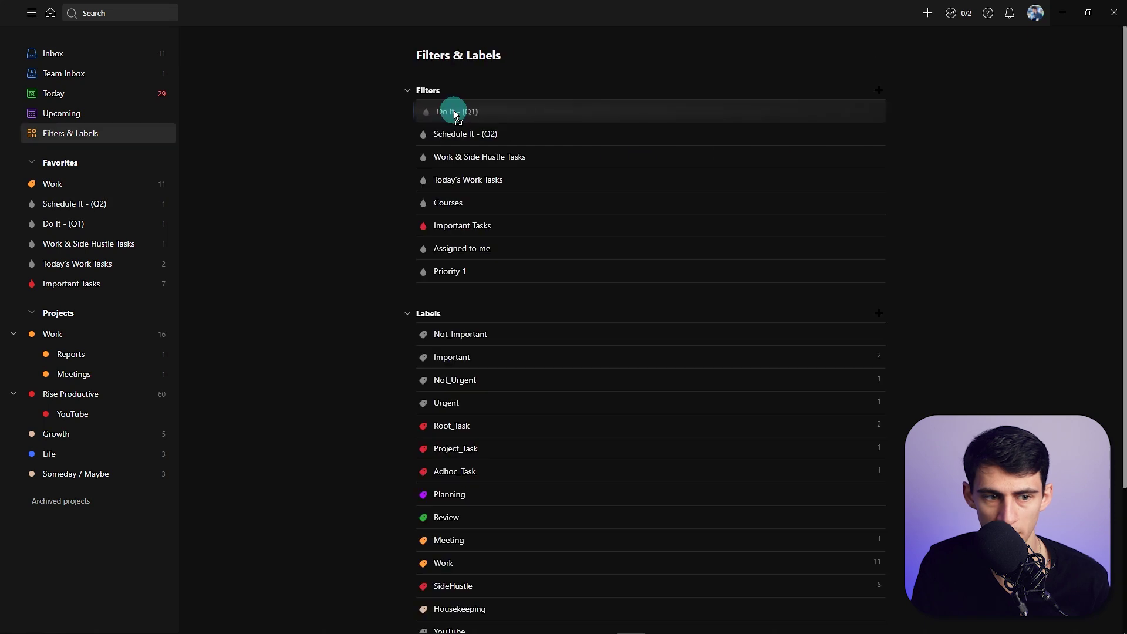
pyautogui.moveTo(452, 111)
pyautogui.mouseDown()
pyautogui.moveTo(452, 131)
pyautogui.moveTo(453, 120)
pyautogui.mouseUp()
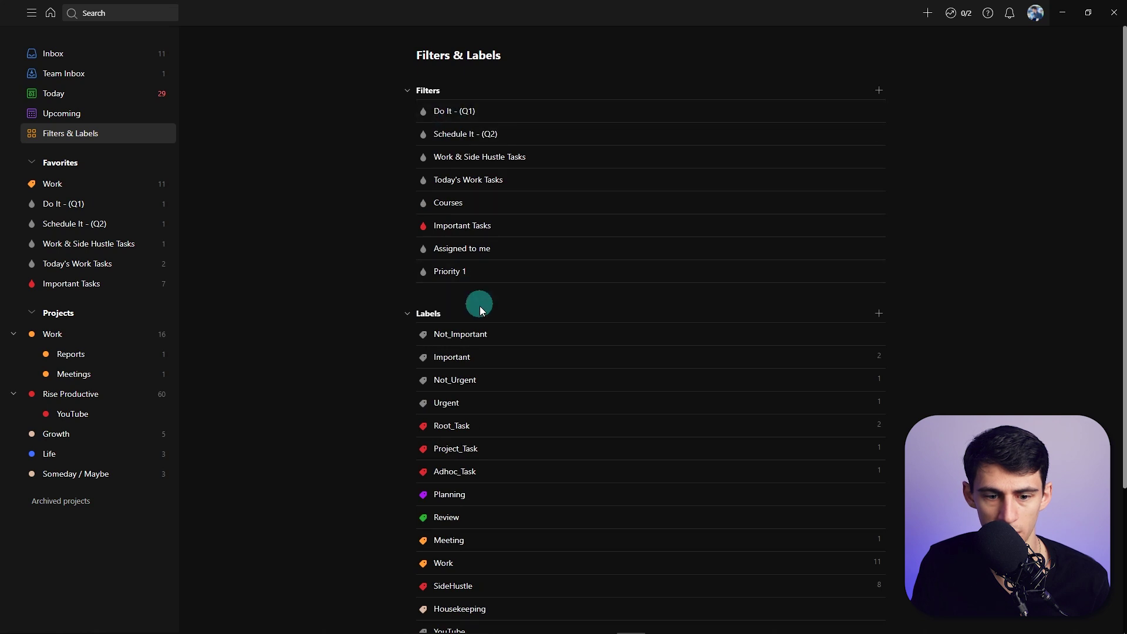
# Step: Remove Work from Favorites and colour the Schedule It - (Q2) filter orange
pyautogui.click(162, 184)
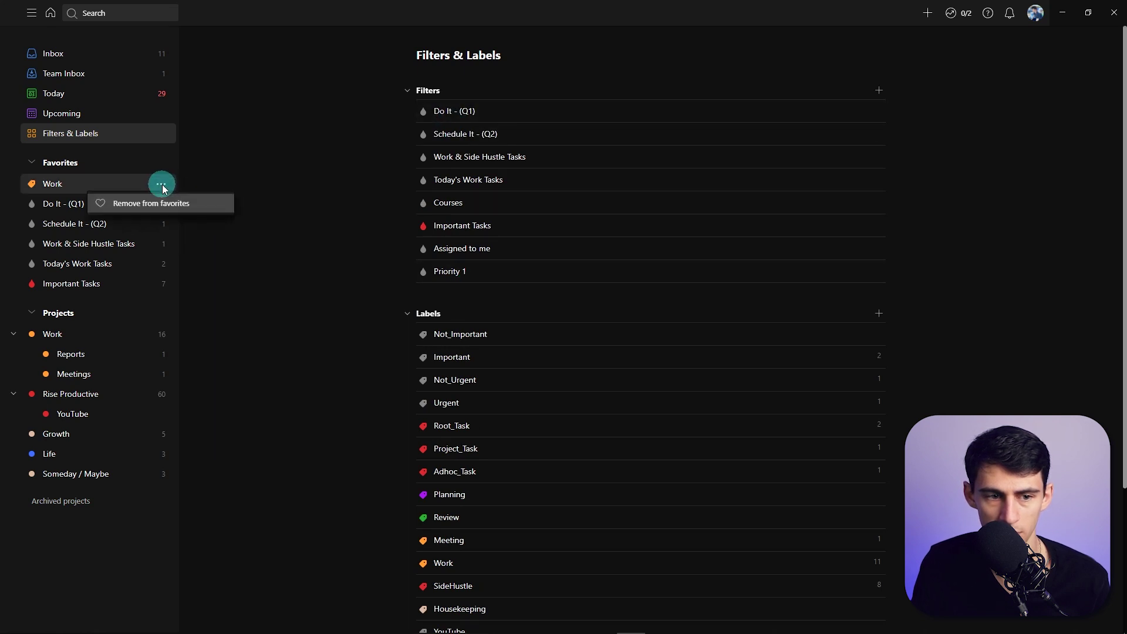
pyautogui.click(157, 201)
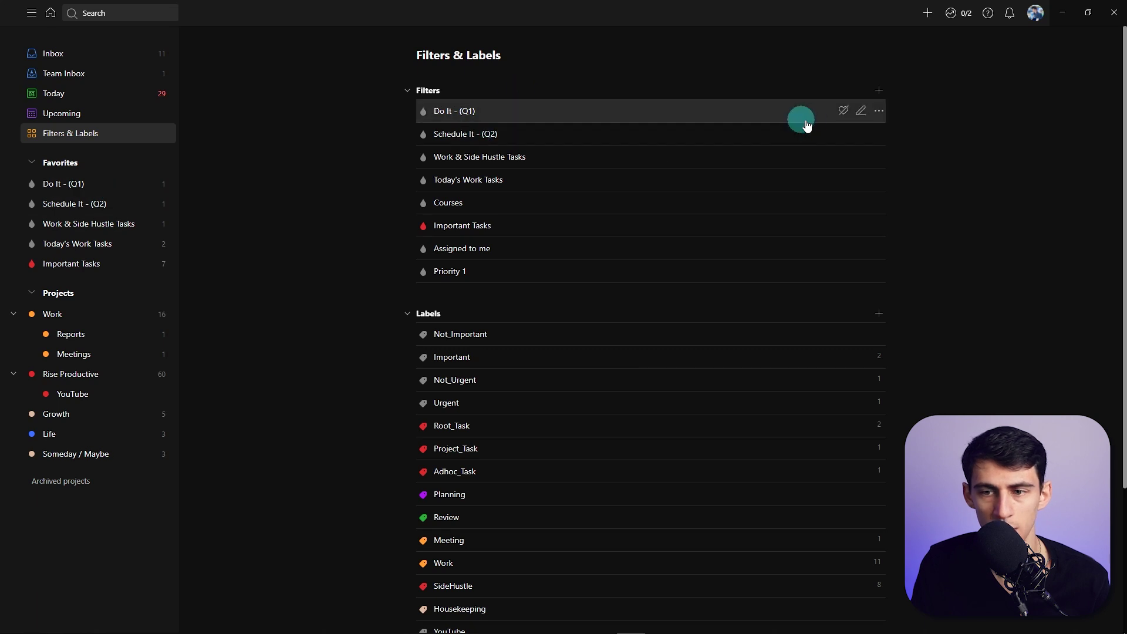
pyautogui.click(861, 133)
pyautogui.moveTo(654, 143); pyautogui.dragTo(435, 150)
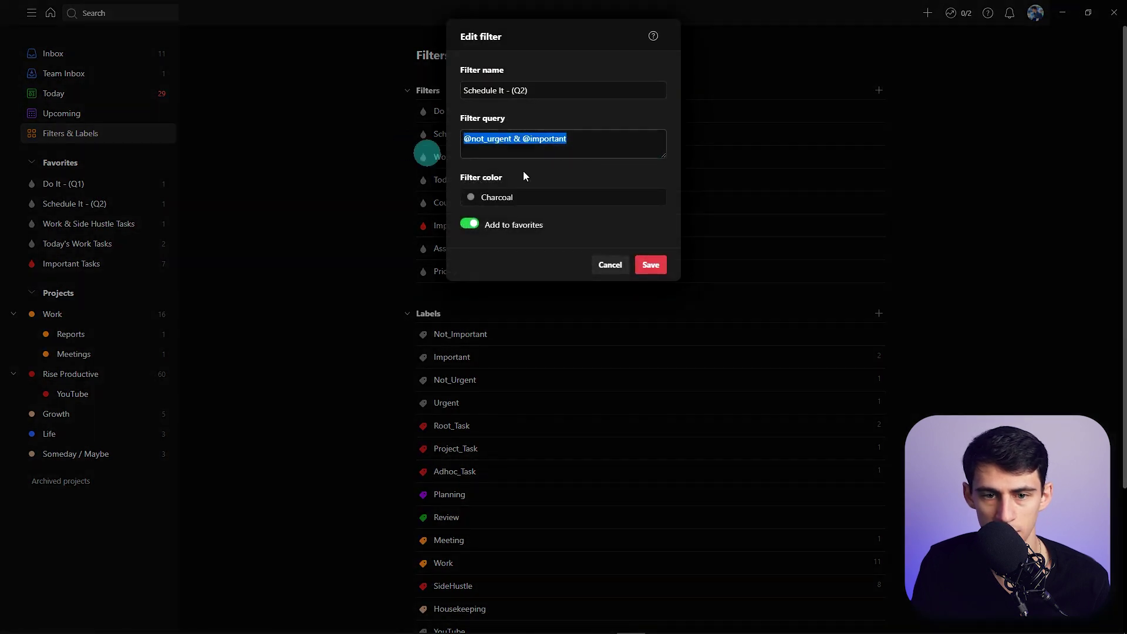
pyautogui.click(637, 202)
pyautogui.scroll(5, 569, 277)
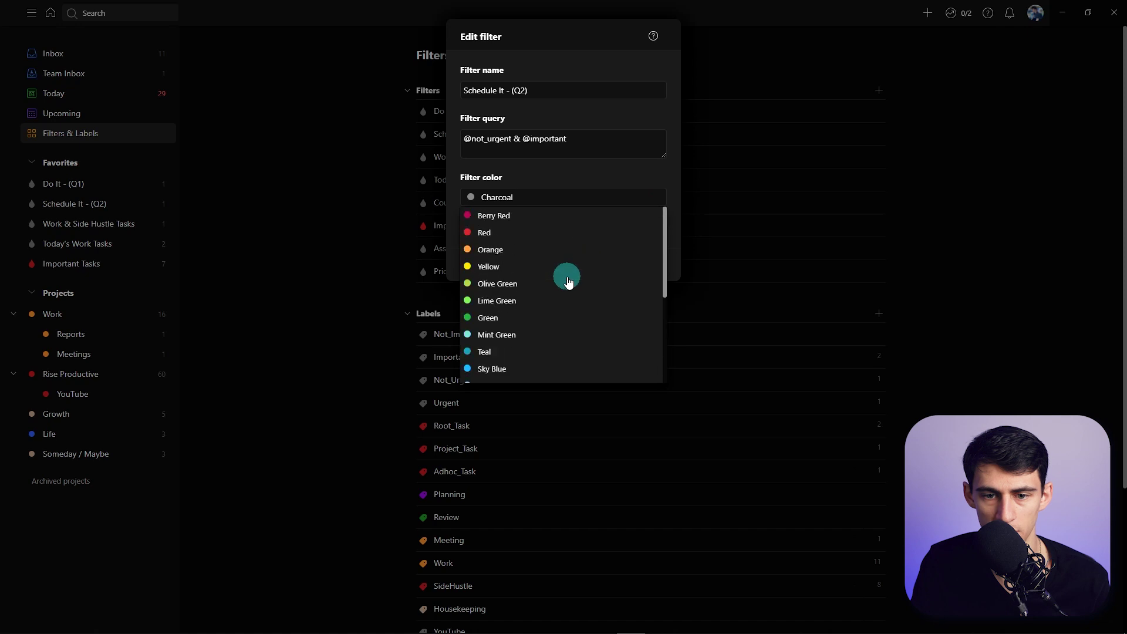
pyautogui.click(520, 252)
pyautogui.click(660, 259)
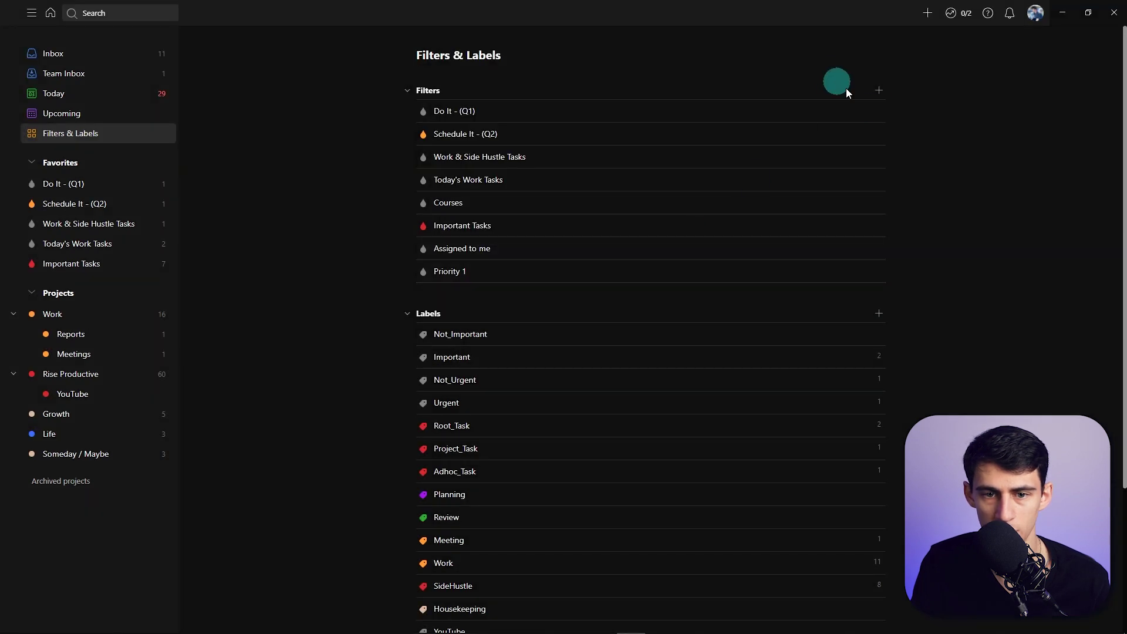
# Step: Colour the Do It - (Q1) filter red
pyautogui.click(858, 111)
pyautogui.click(651, 264)
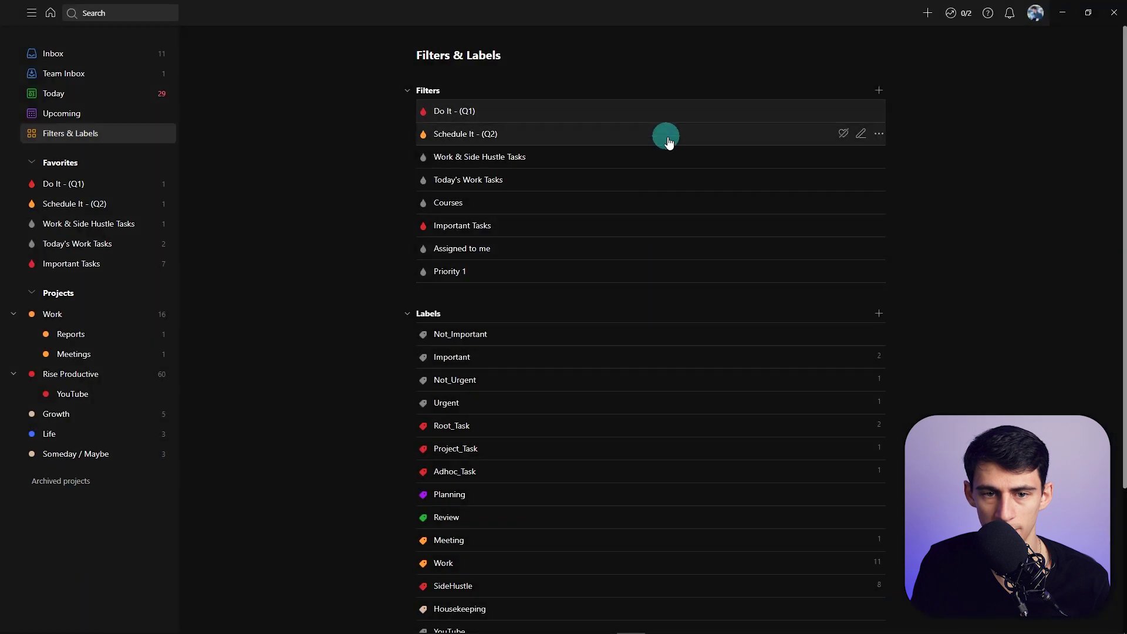
pyautogui.click(878, 90)
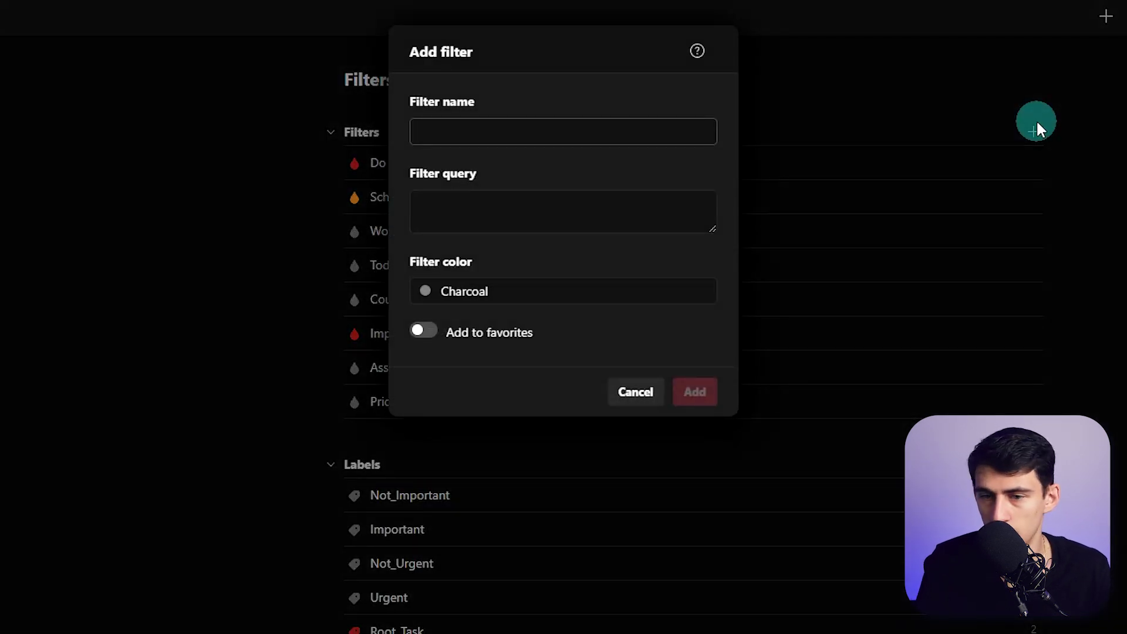
pyautogui.write('Delegate It - (Q3)')
pyautogui.press('Tab')
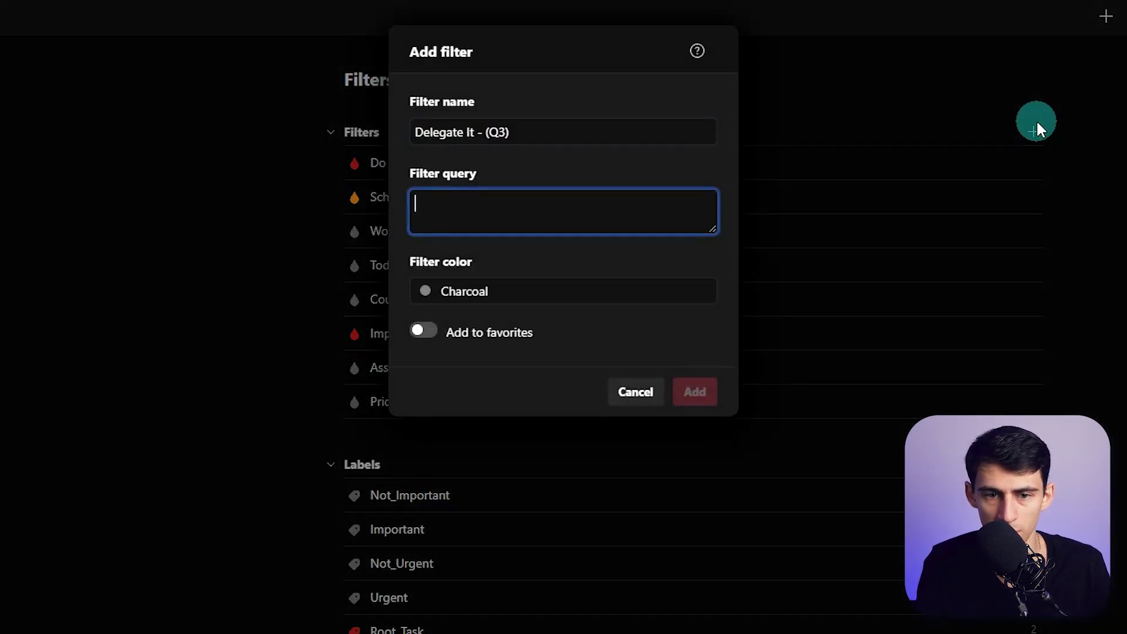
pyautogui.write('@urgent & @not_important')
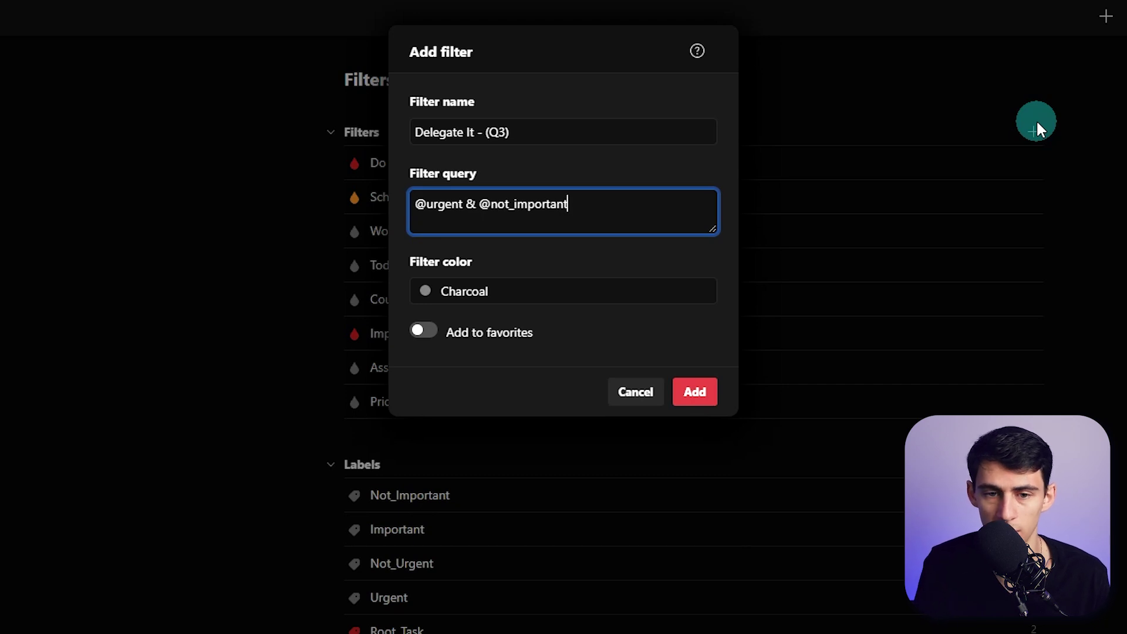
pyautogui.click(706, 404)
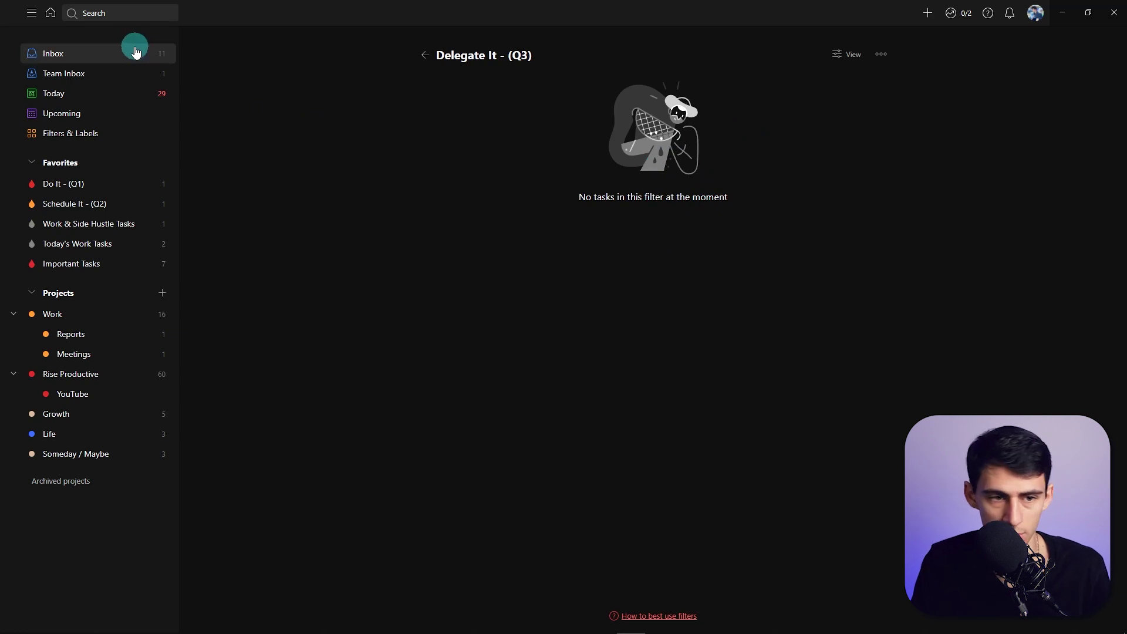
# Step: Add a test task 'and' labelled Urgent and Not_Important in the Delegate It view
pyautogui.press('q')
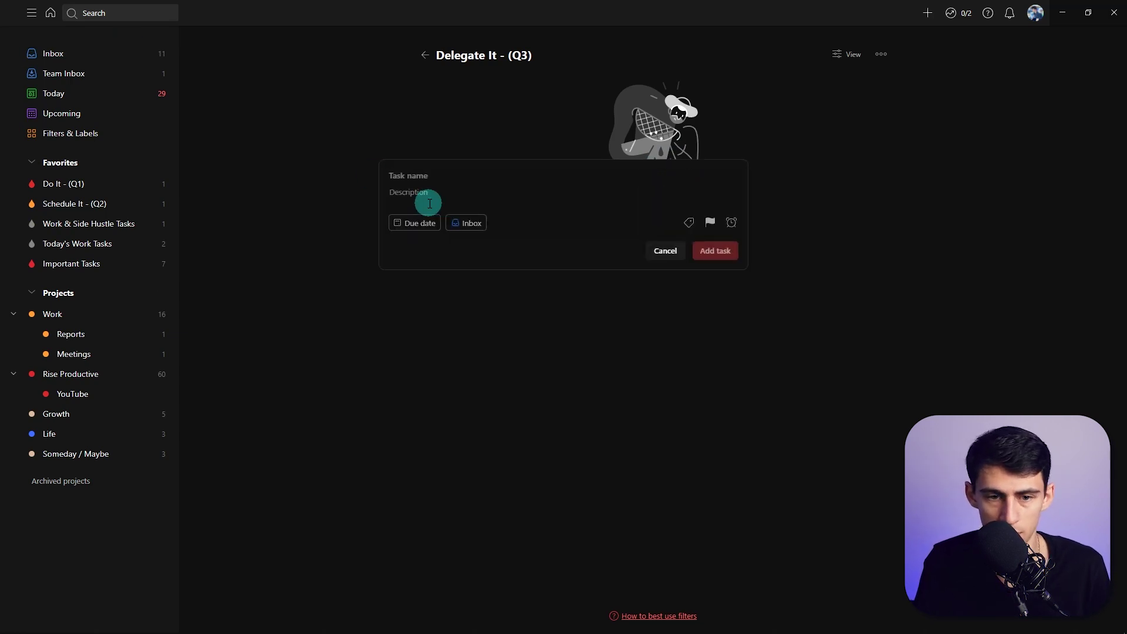
pyautogui.write('@u')
pyautogui.press('Return')
pyautogui.write('and ')
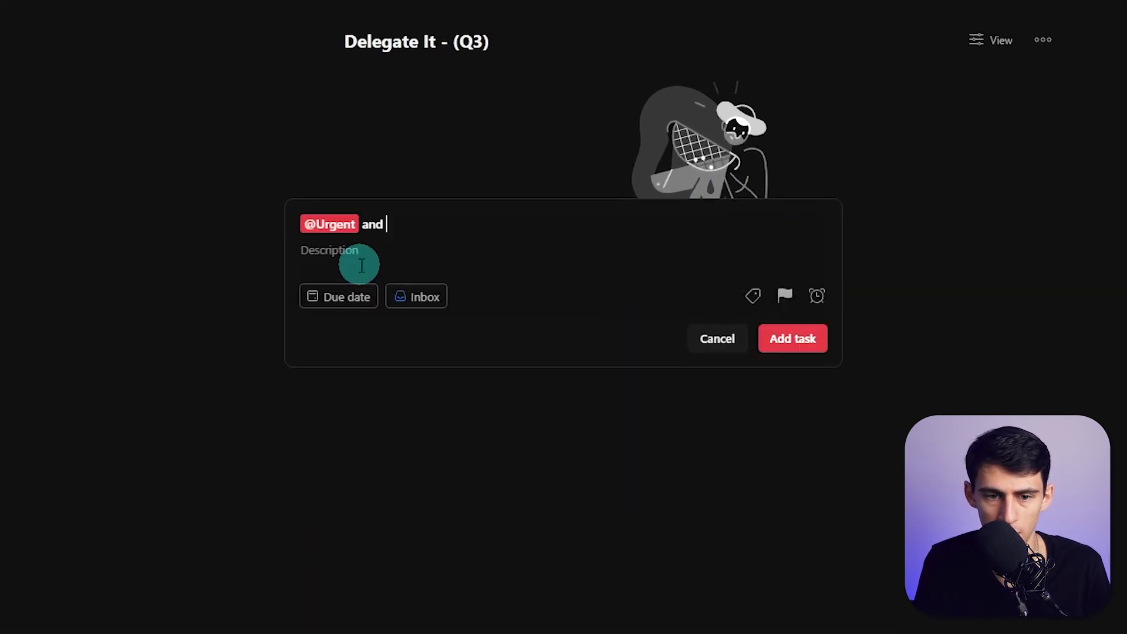
pyautogui.write('@not')
pyautogui.press('Return')
pyautogui.press('Return')
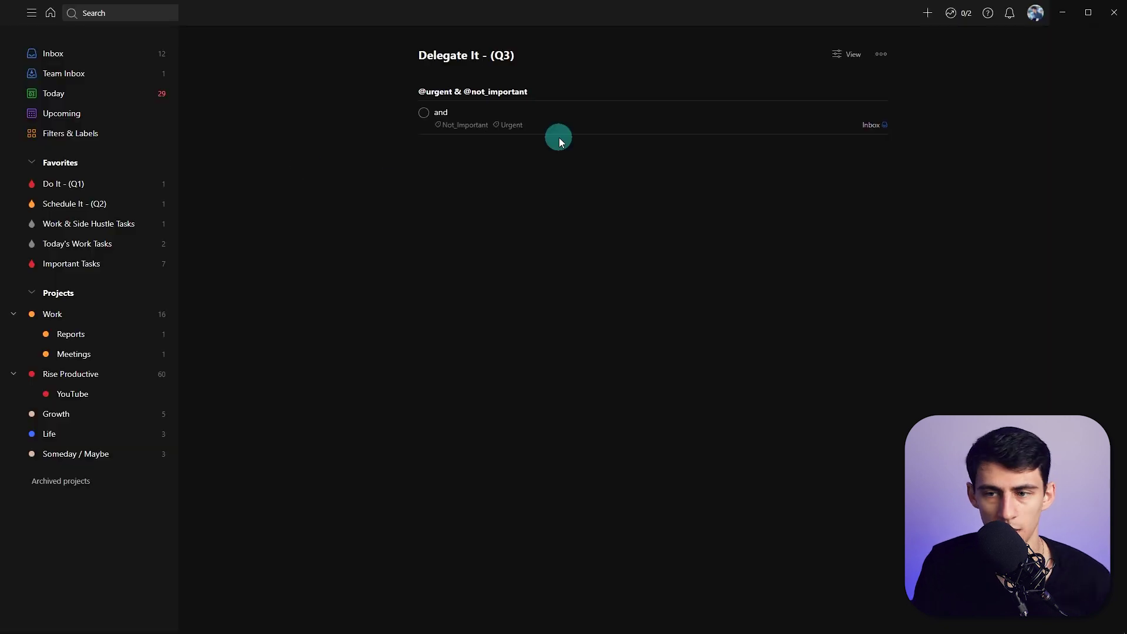
pyautogui.click(880, 54)
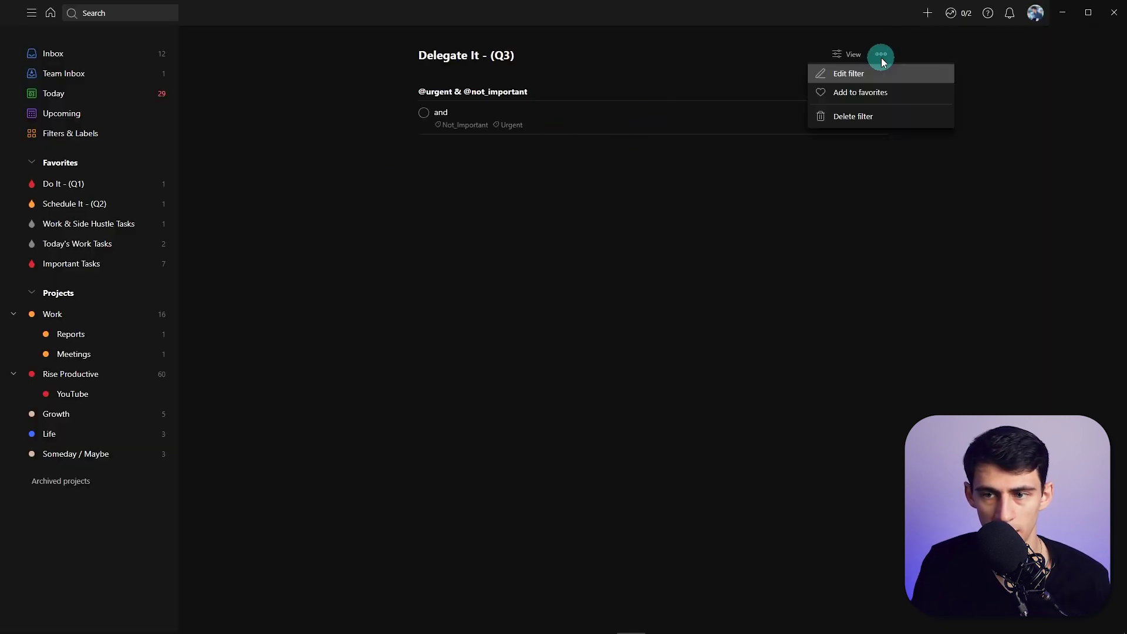
# Step: Add Delegate It - (Q3) to Favorites and move it to third place
pyautogui.click(847, 93)
pyautogui.press('g')
pyautogui.press('v')
pyautogui.moveTo(464, 111); pyautogui.dragTo(465, 156)
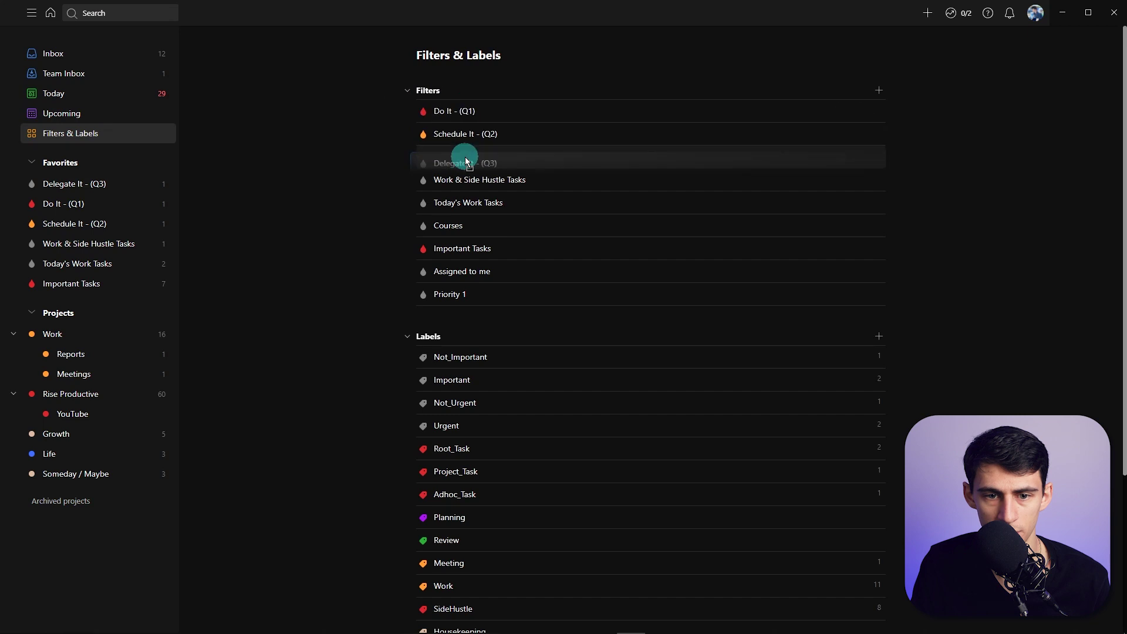
# Step: Change the Delegate It - (Q3) filter colour to blue
pyautogui.click(90, 226)
pyautogui.click(880, 54)
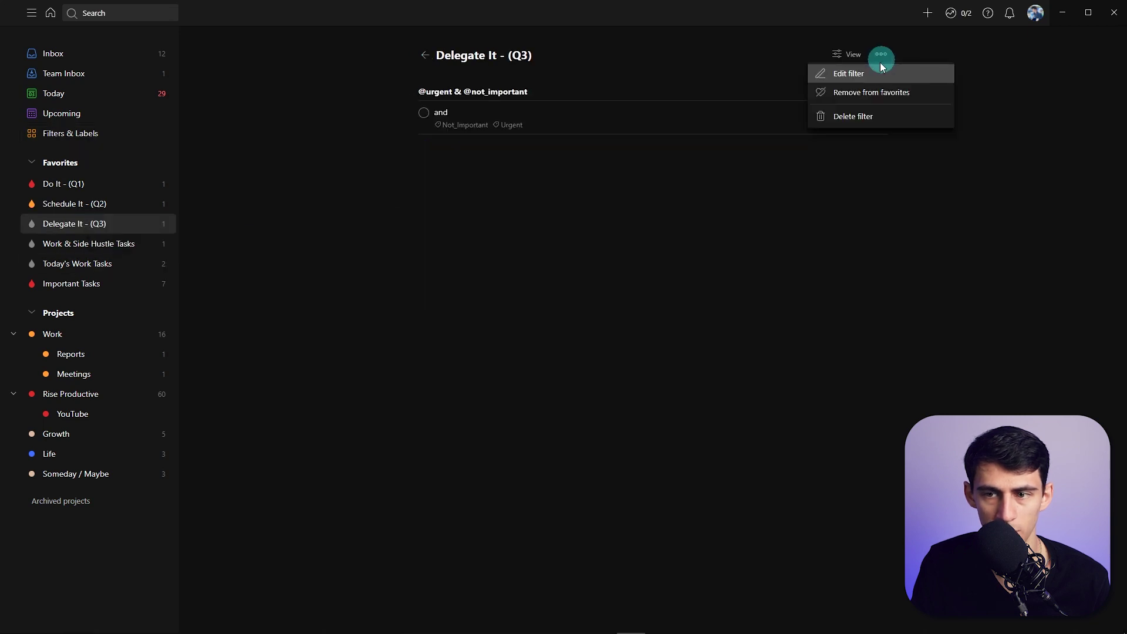
pyautogui.click(869, 77)
pyautogui.press('Escape')
# Step: Group the Delegate It - (Q3) tasks by due date and choose a sort order
pyautogui.click(846, 54)
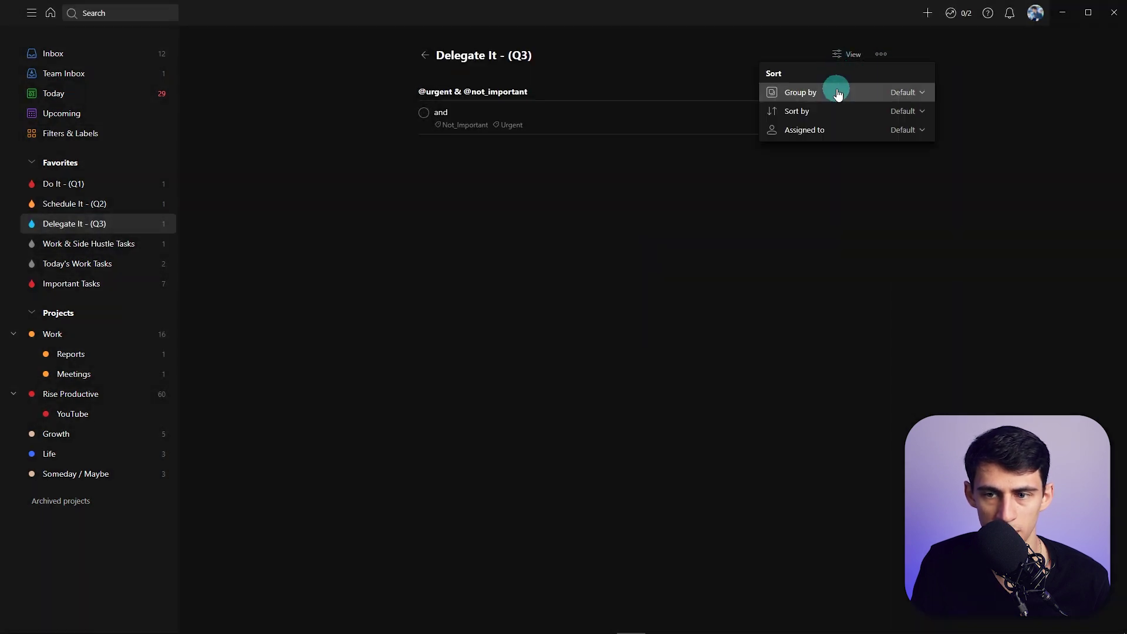
pyautogui.click(906, 92)
pyautogui.click(850, 129)
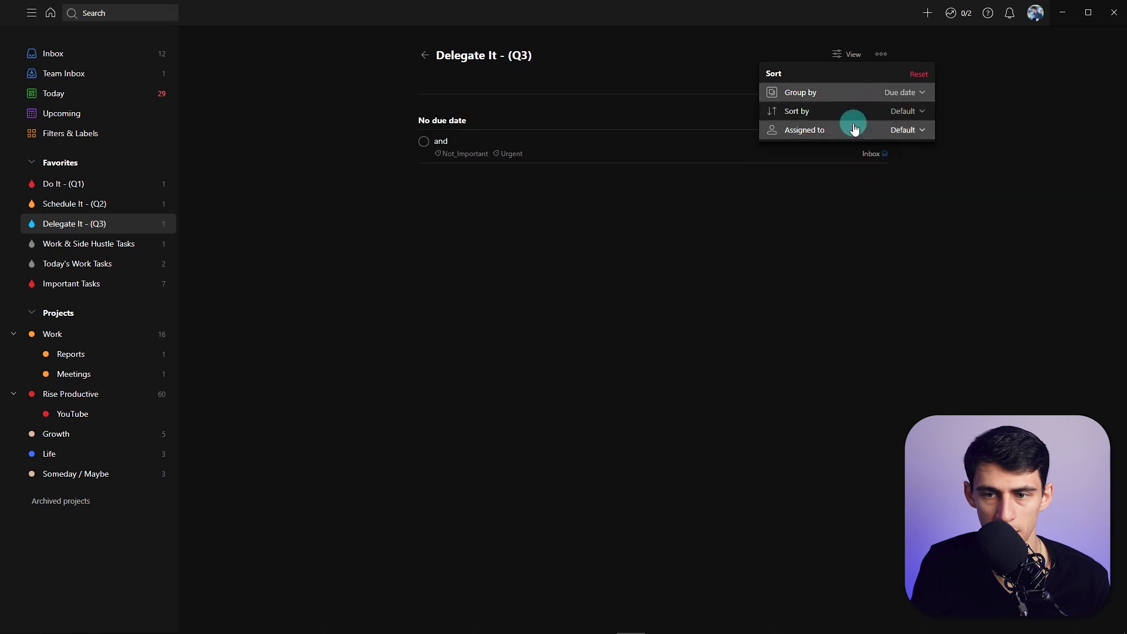
pyautogui.click(853, 117)
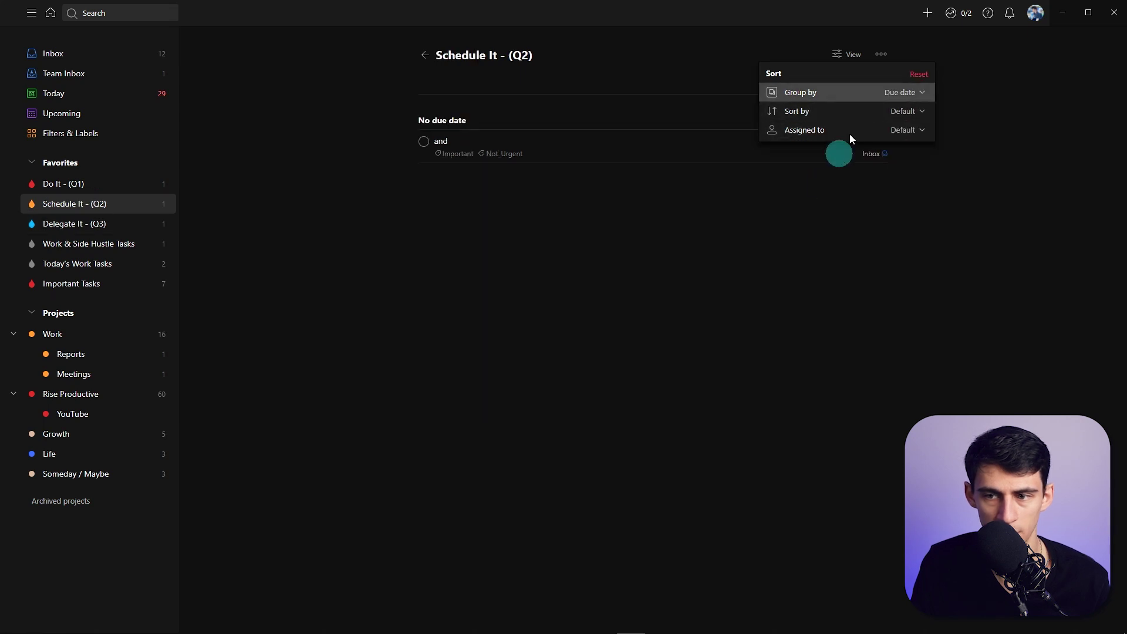
pyautogui.click(860, 110)
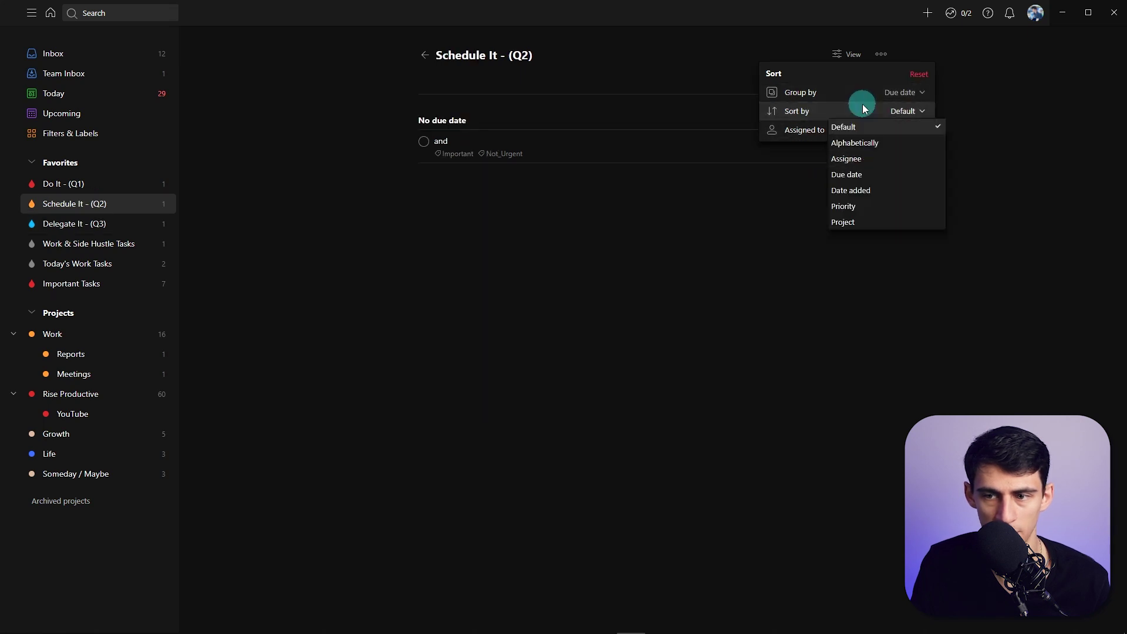
pyautogui.click(855, 160)
pyautogui.click(97, 200)
pyautogui.click(98, 135)
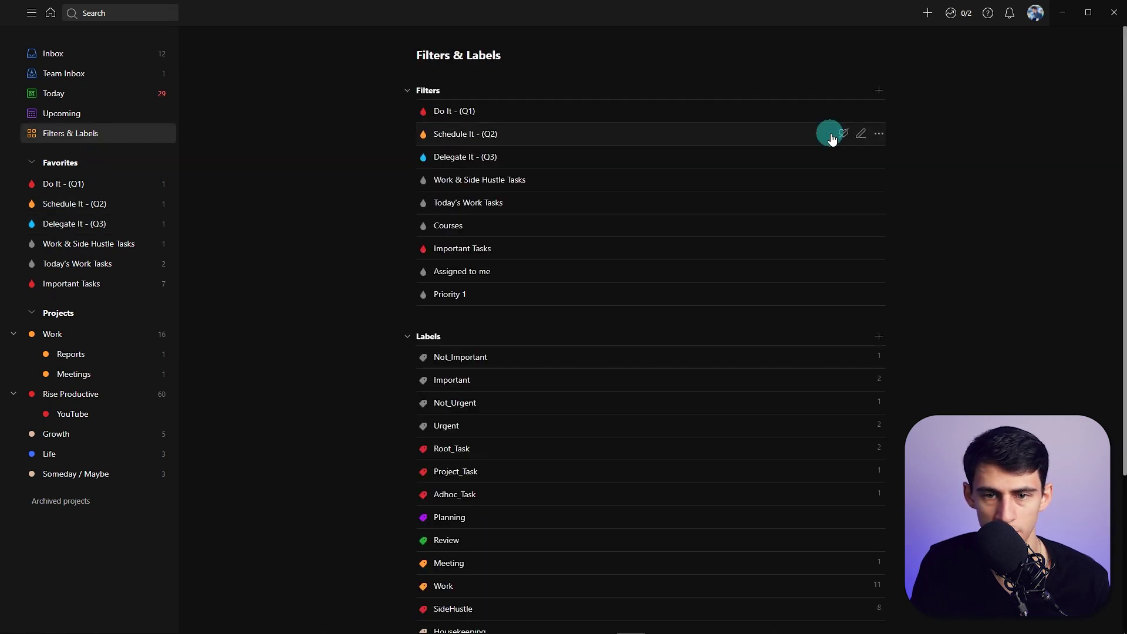
pyautogui.click(877, 90)
pyautogui.write('Delete It')
pyautogui.press('Tab')
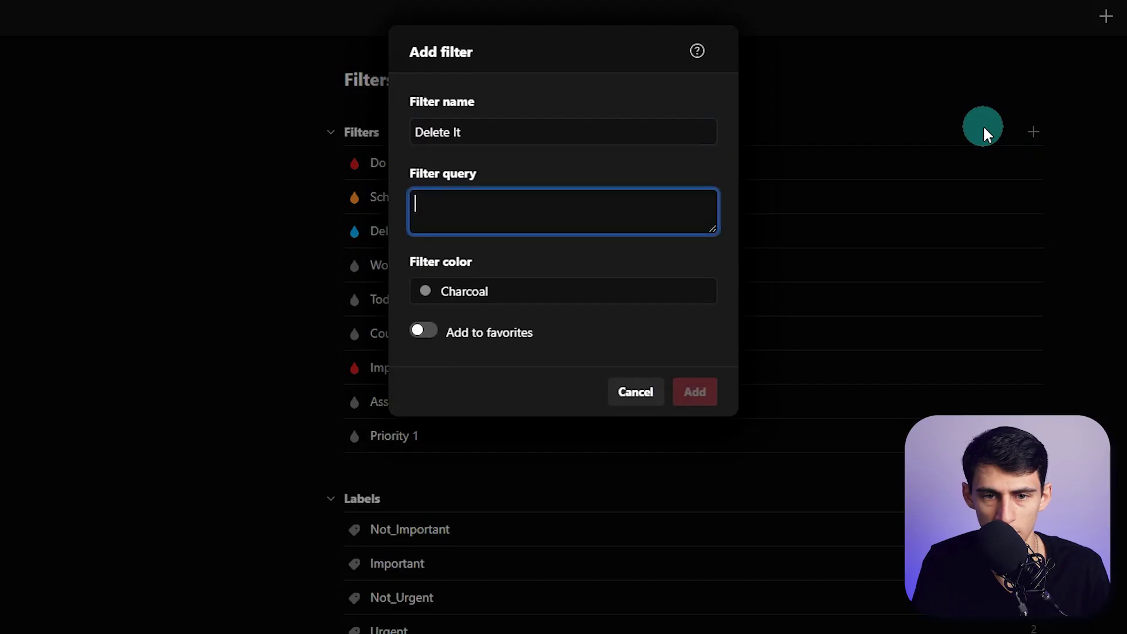
pyautogui.write('@not_')
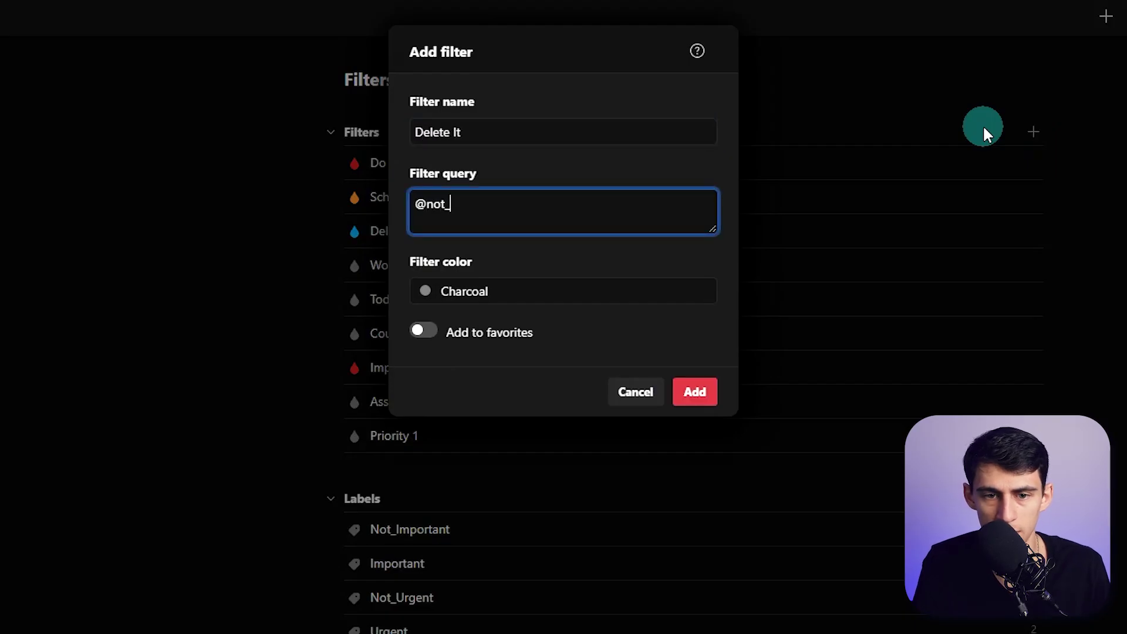
pyautogui.write('urgent &')
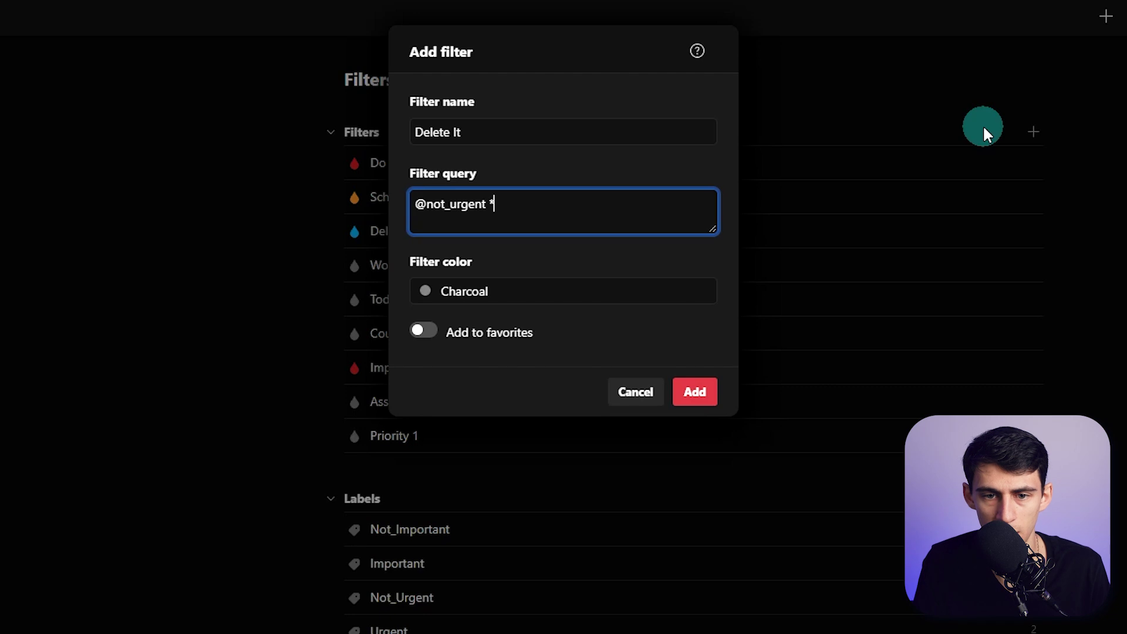
pyautogui.write(' @no')
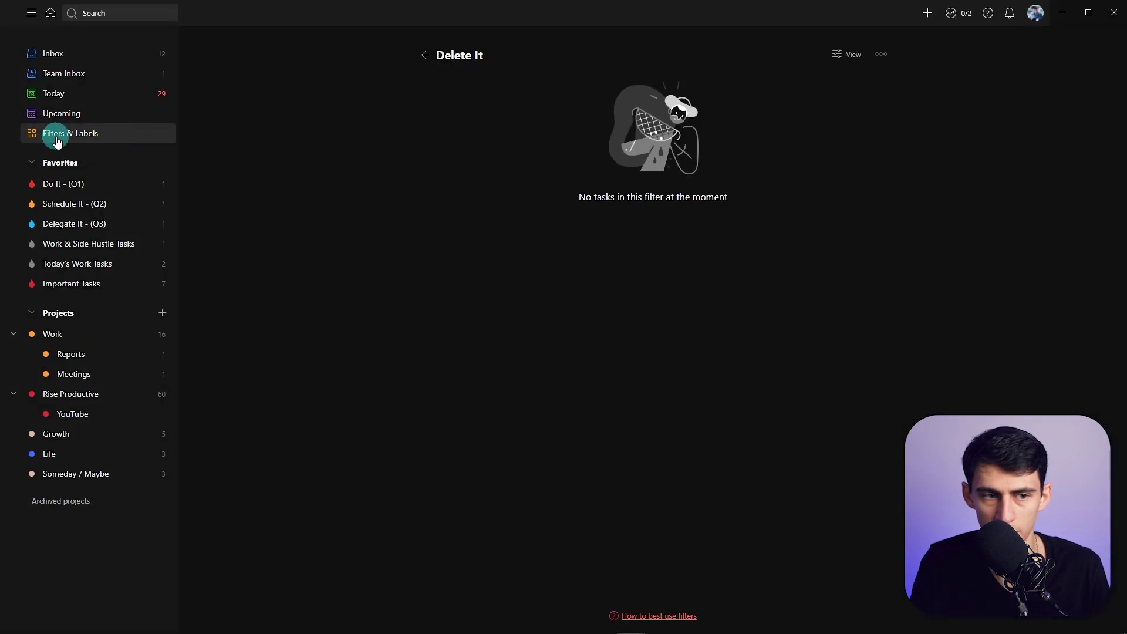
# Step: Rename the filter to 'Delete It - (Q4)' and add it to Favorites
pyautogui.click(56, 140)
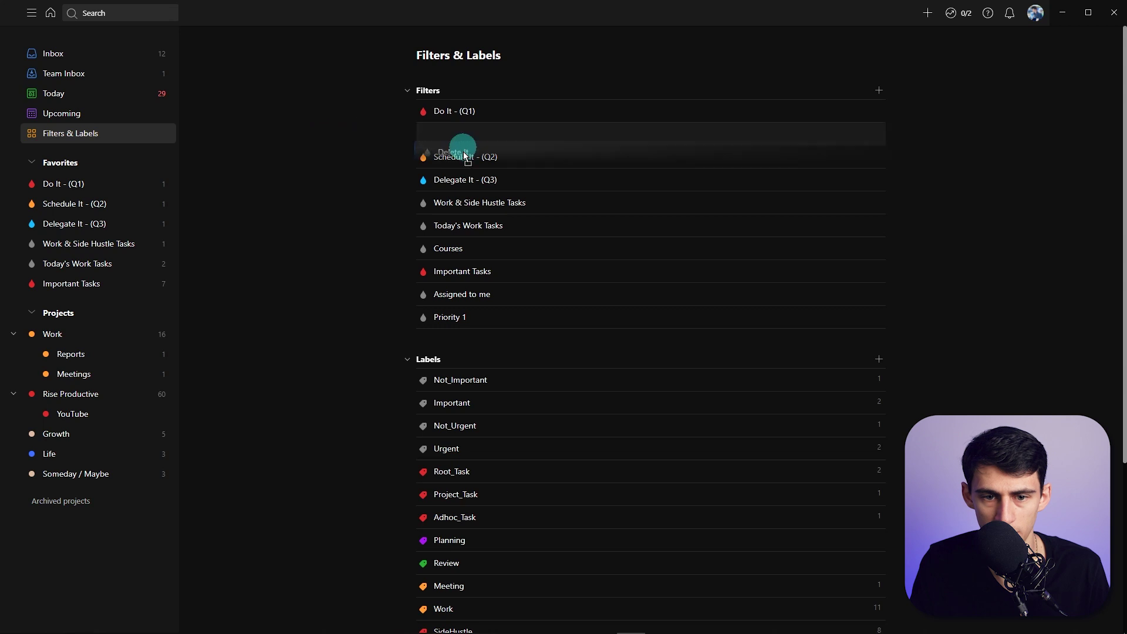
pyautogui.click(860, 178)
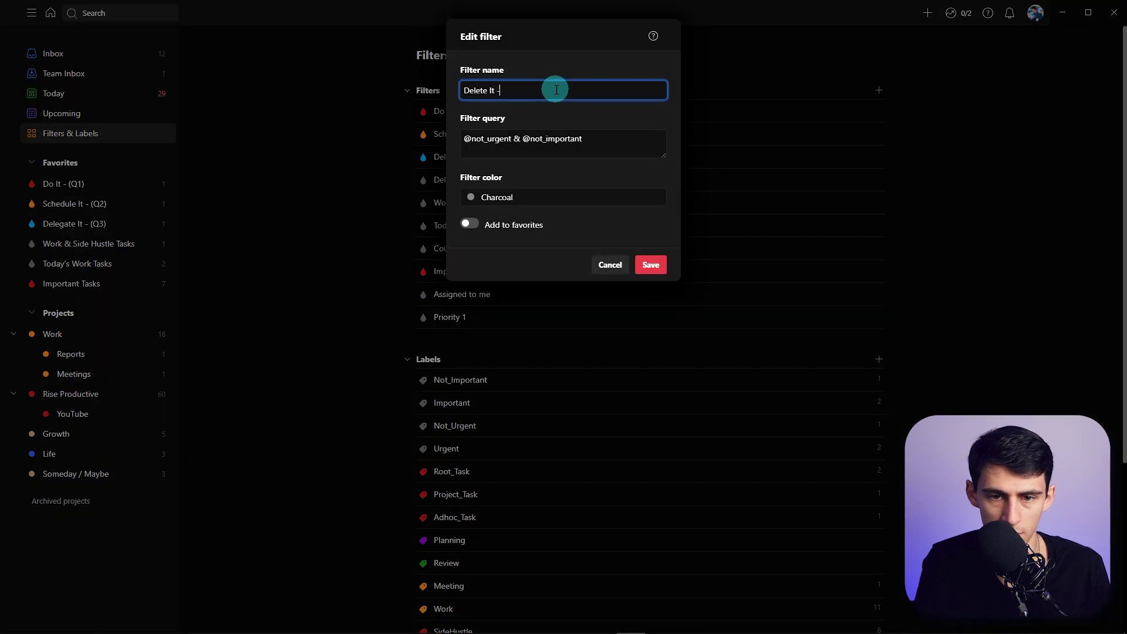
pyautogui.write(')')
pyautogui.press('Return')
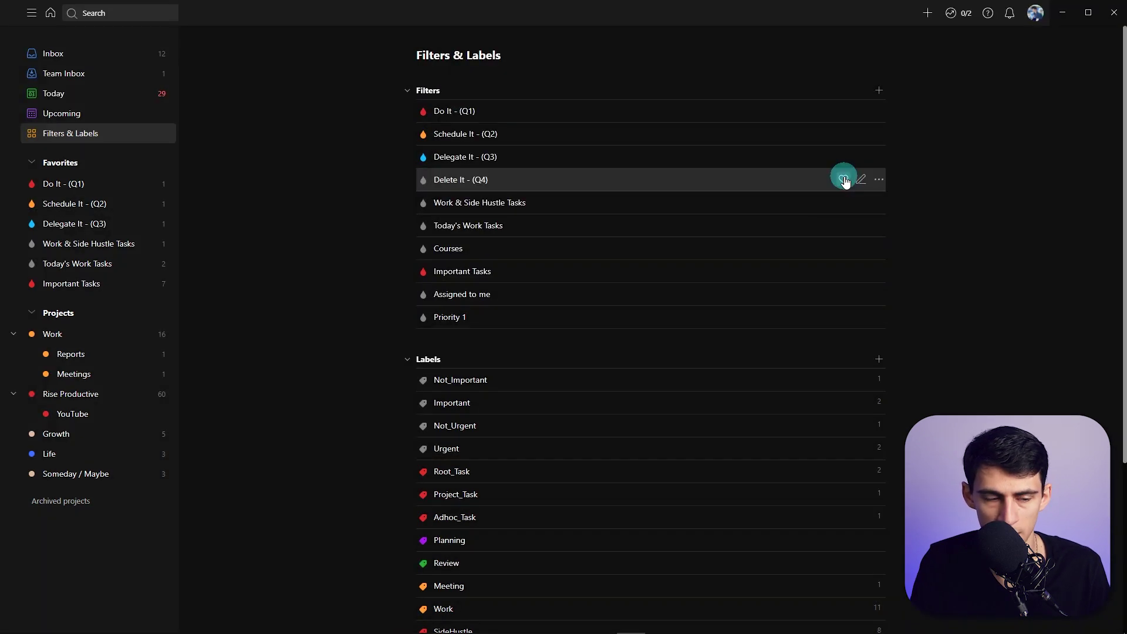
pyautogui.click(845, 179)
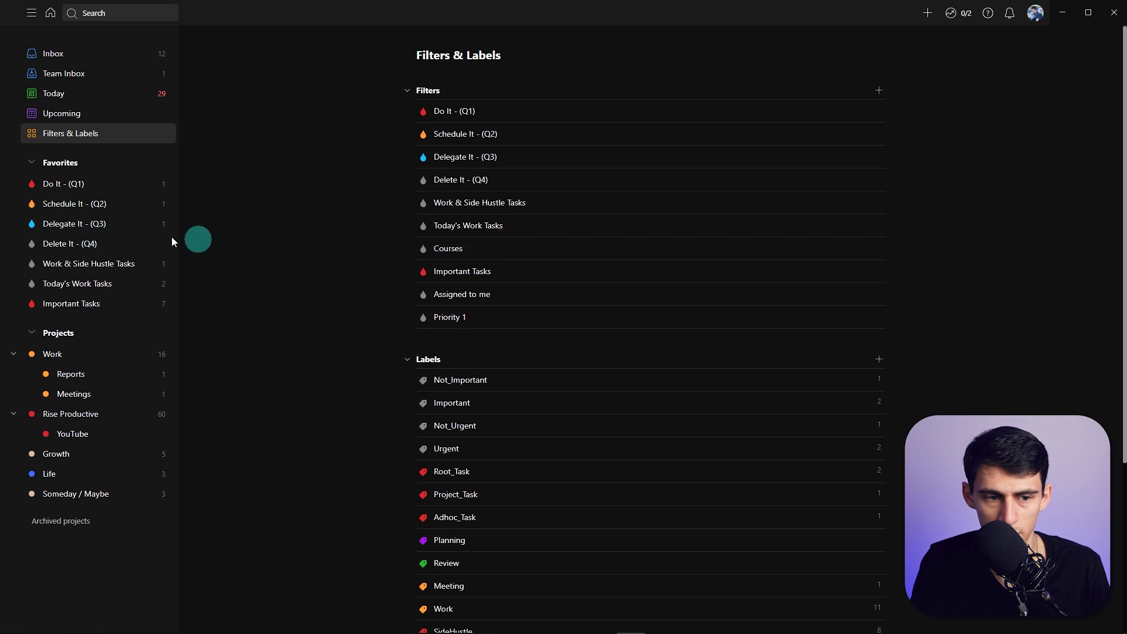
pyautogui.click(93, 246)
pyautogui.write('q@')
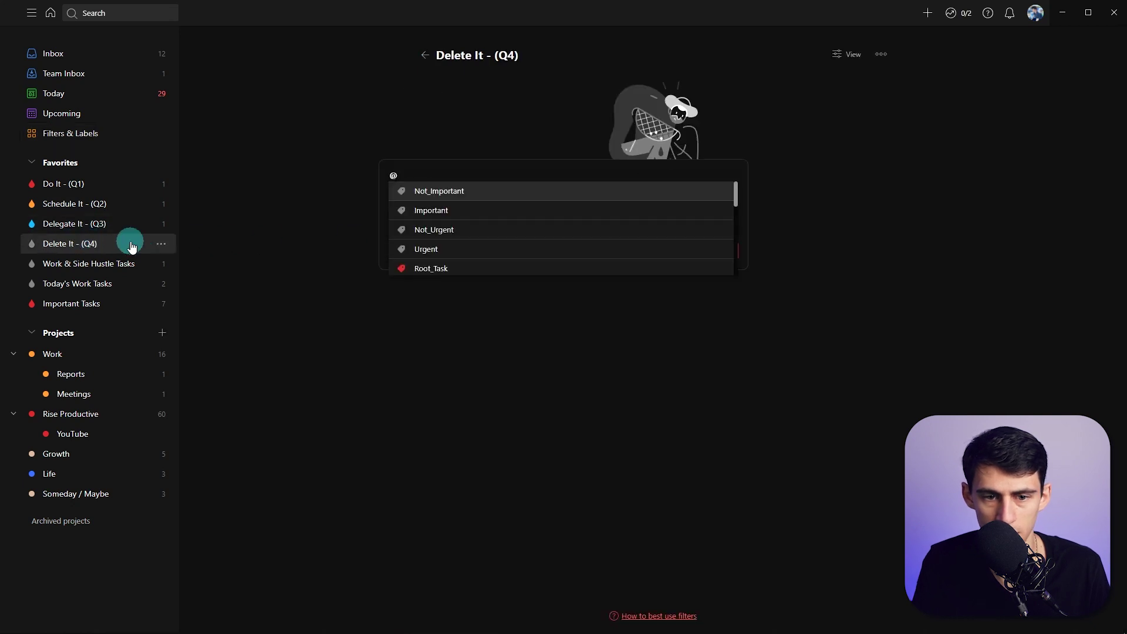
pyautogui.write('not')
pyautogui.press('Return')
pyautogui.write('asdf;ljsa;fl')
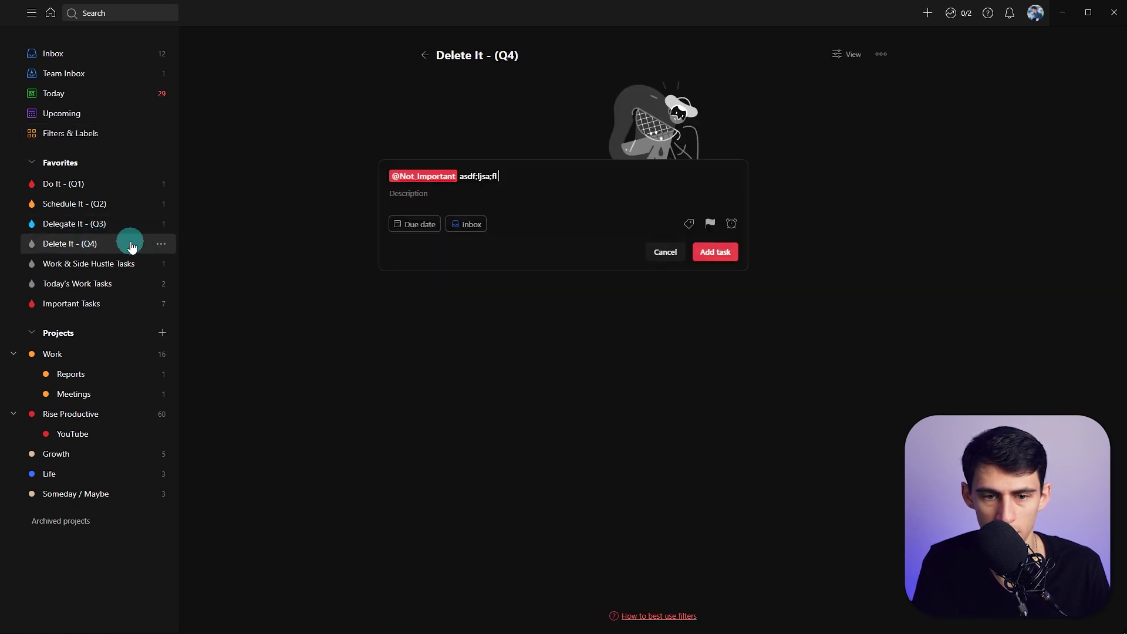
pyautogui.write(' @not')
pyautogui.press('Down')
pyautogui.press('Return')
pyautogui.press('Return')
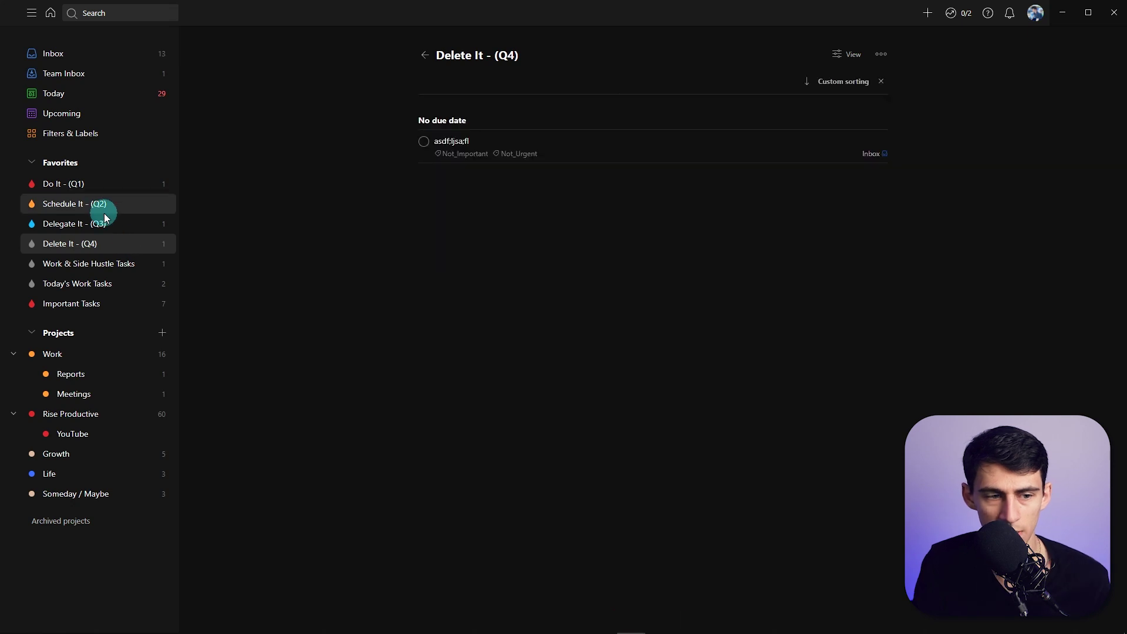
pyautogui.click(106, 187)
pyautogui.click(101, 204)
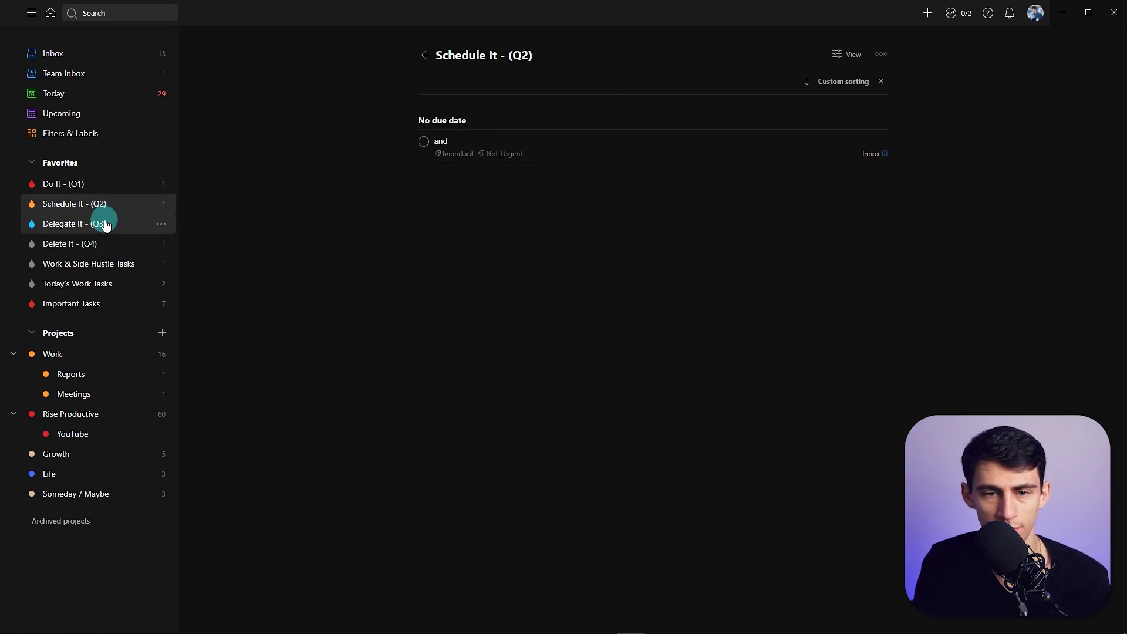